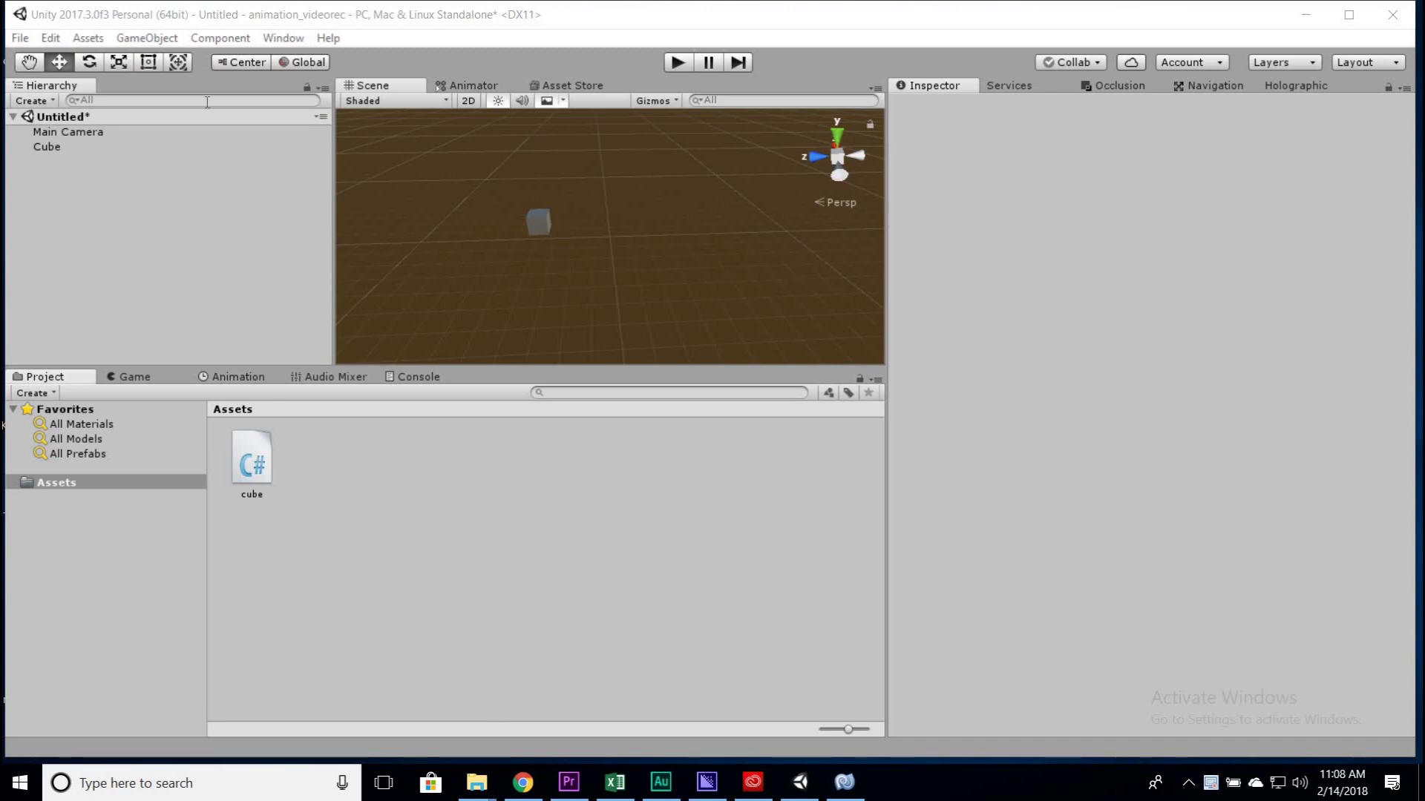
Step: Select Main Camera, then the Cube, in the Hierarchy
left_click(69, 133)
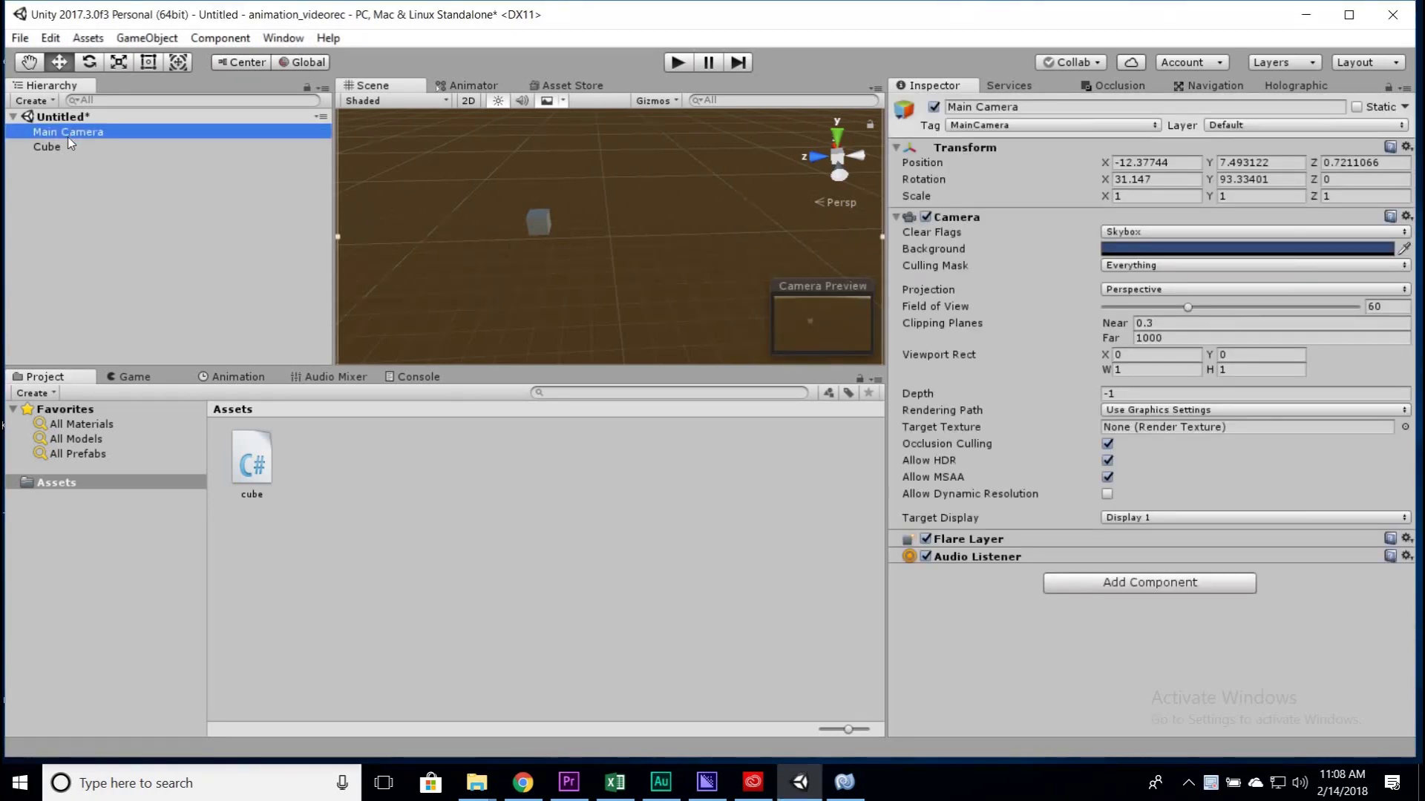
left_click(64, 146)
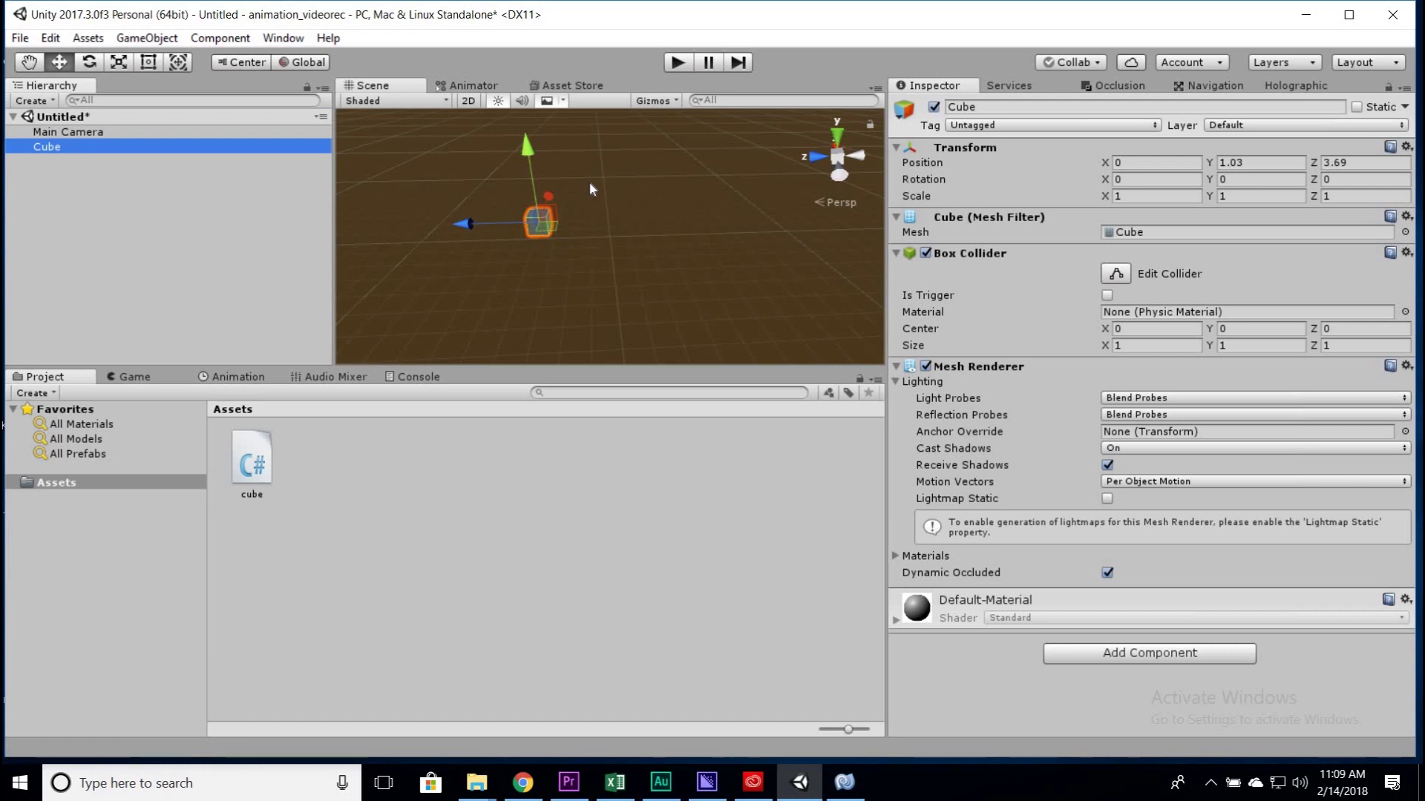
Step: From the Animation timeline, create the Cube's first clip and save it as move.anim
left_click(227, 380)
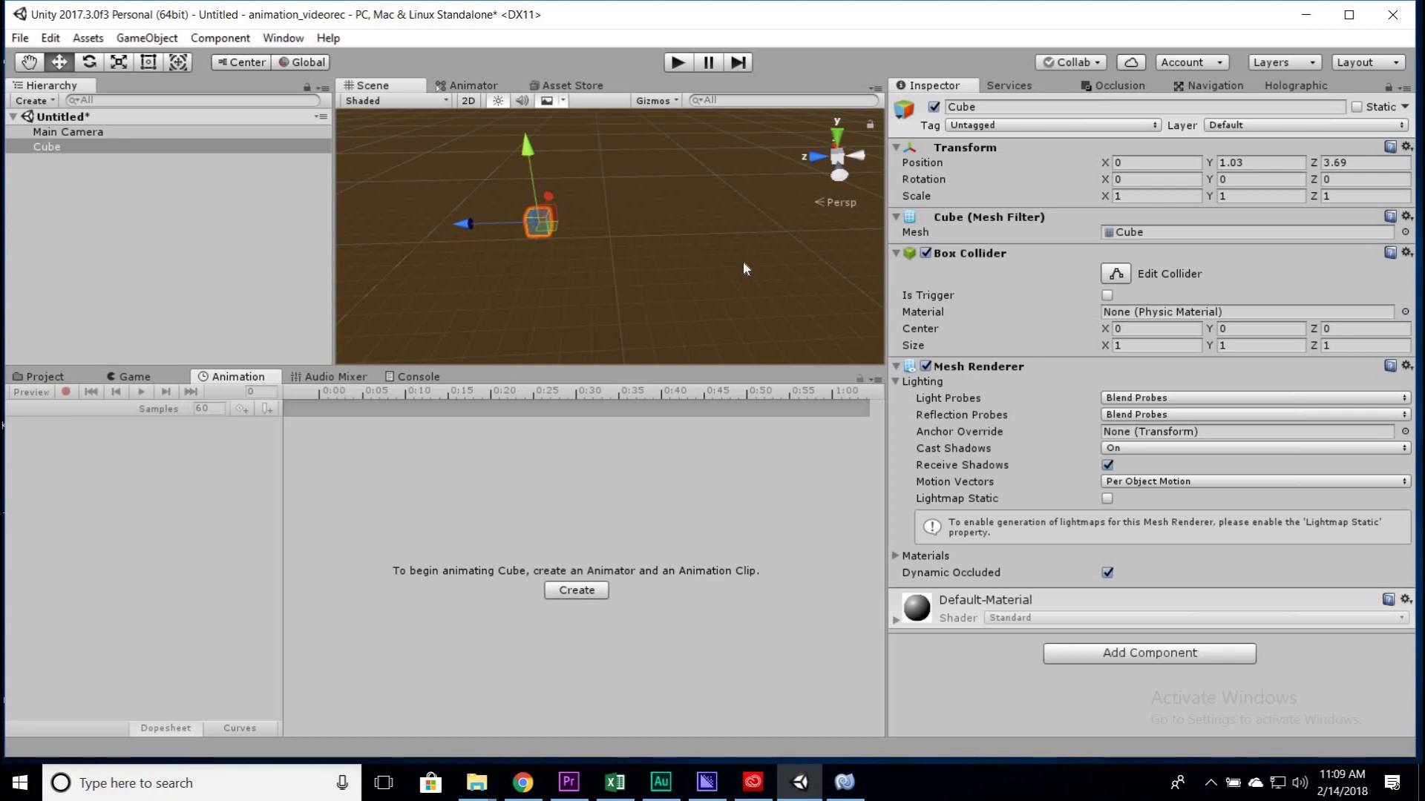
left_click(573, 593)
left_click(211, 581)
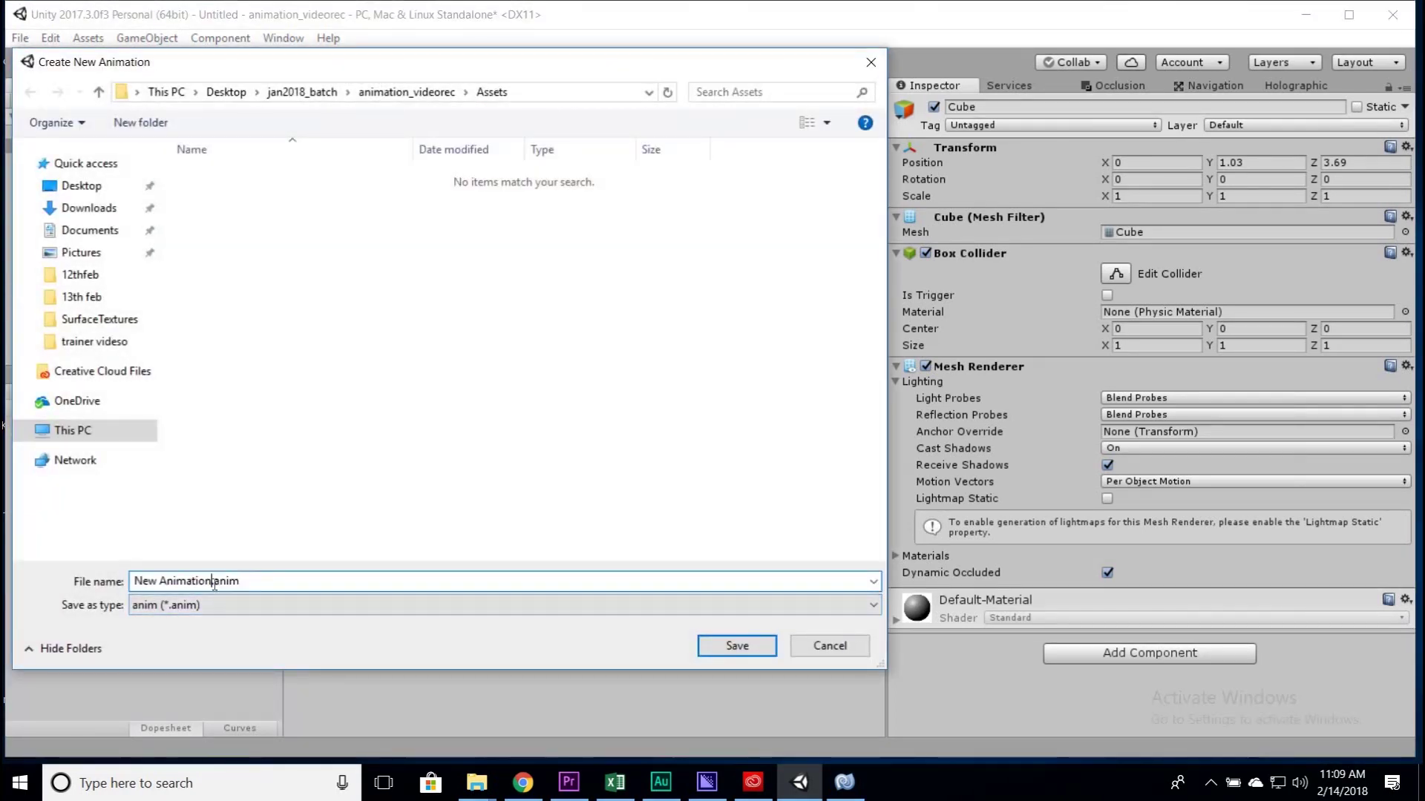
left_click_drag(213, 581, 69, 572)
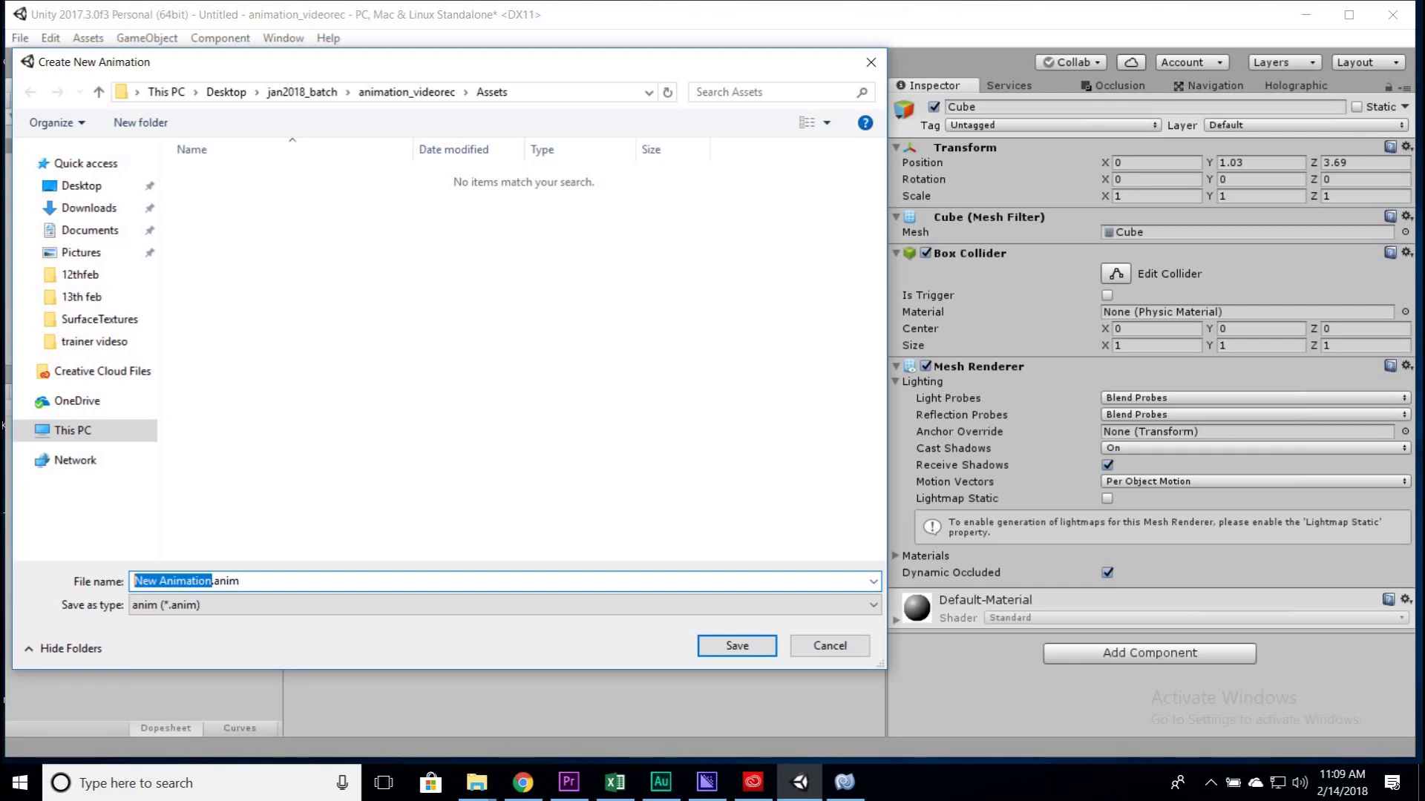
type("move")
key("Return")
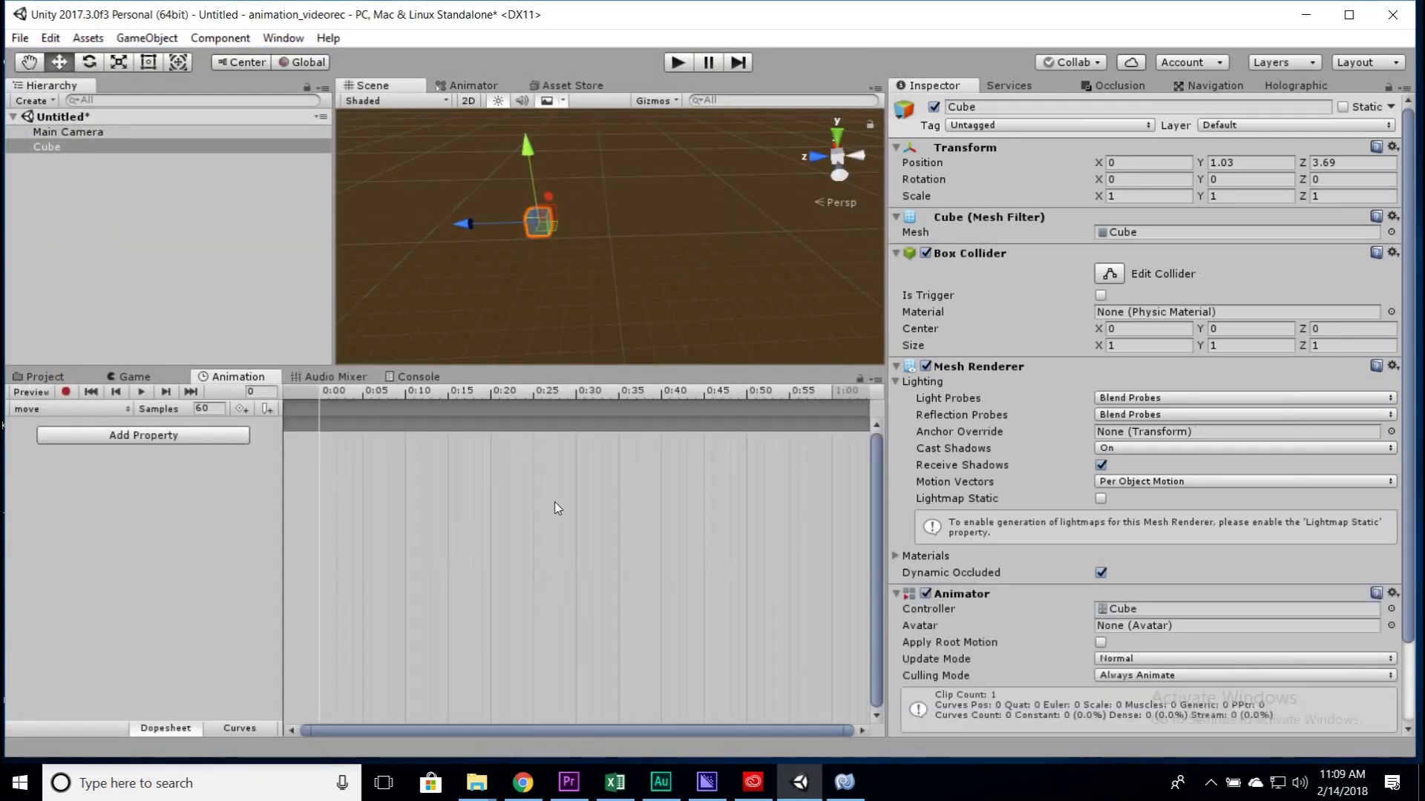
Step: Add the Transform > Position property to the move clip
left_click(207, 442)
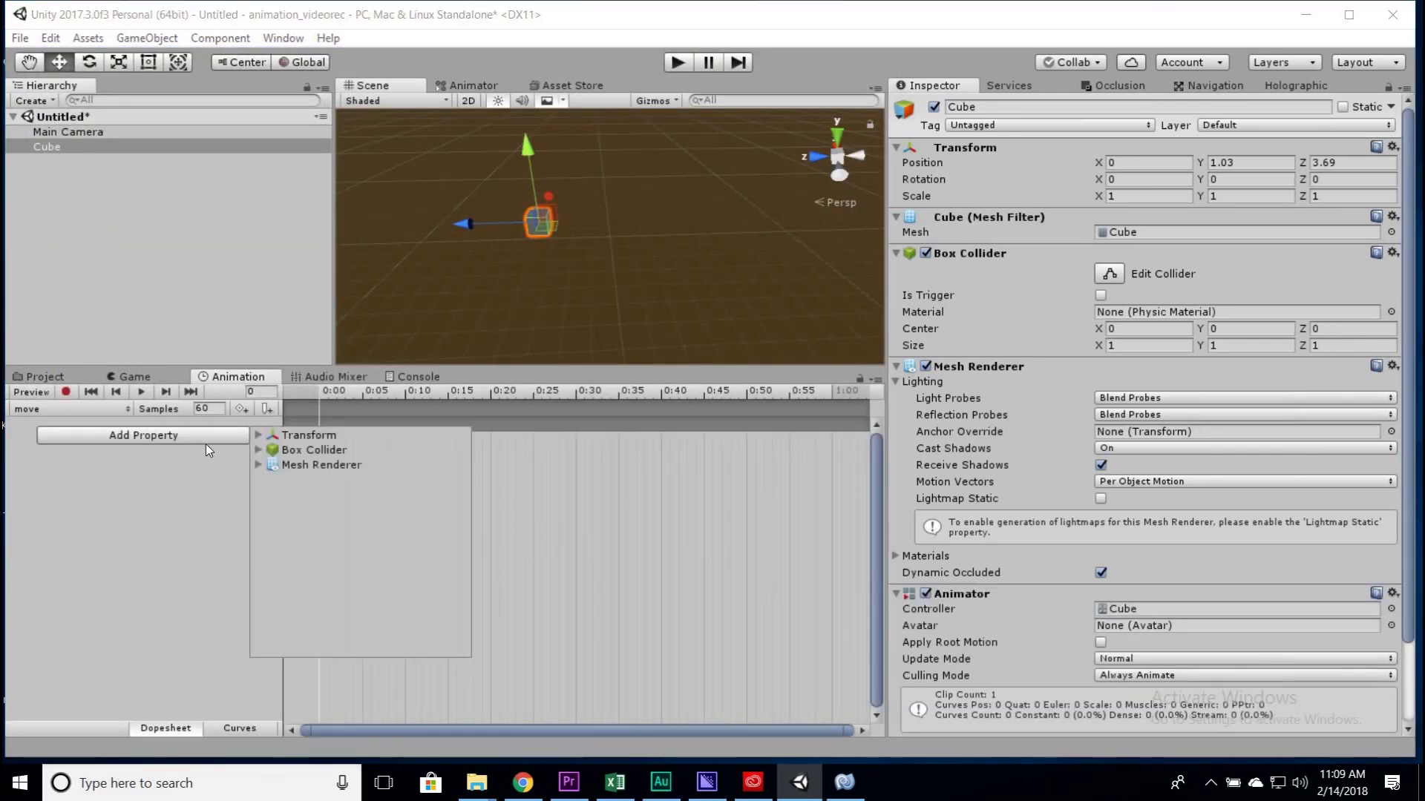
left_click(258, 435)
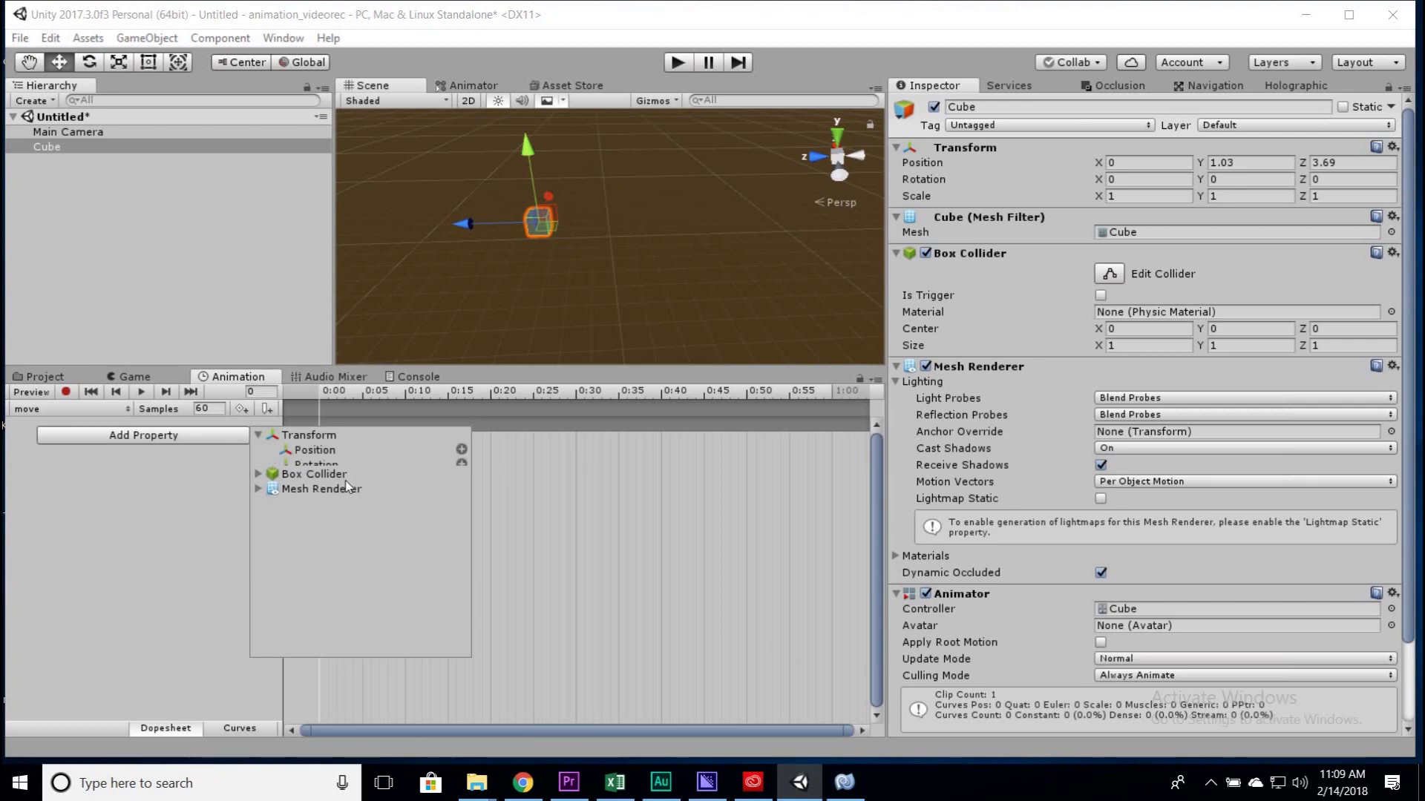
left_click(462, 450)
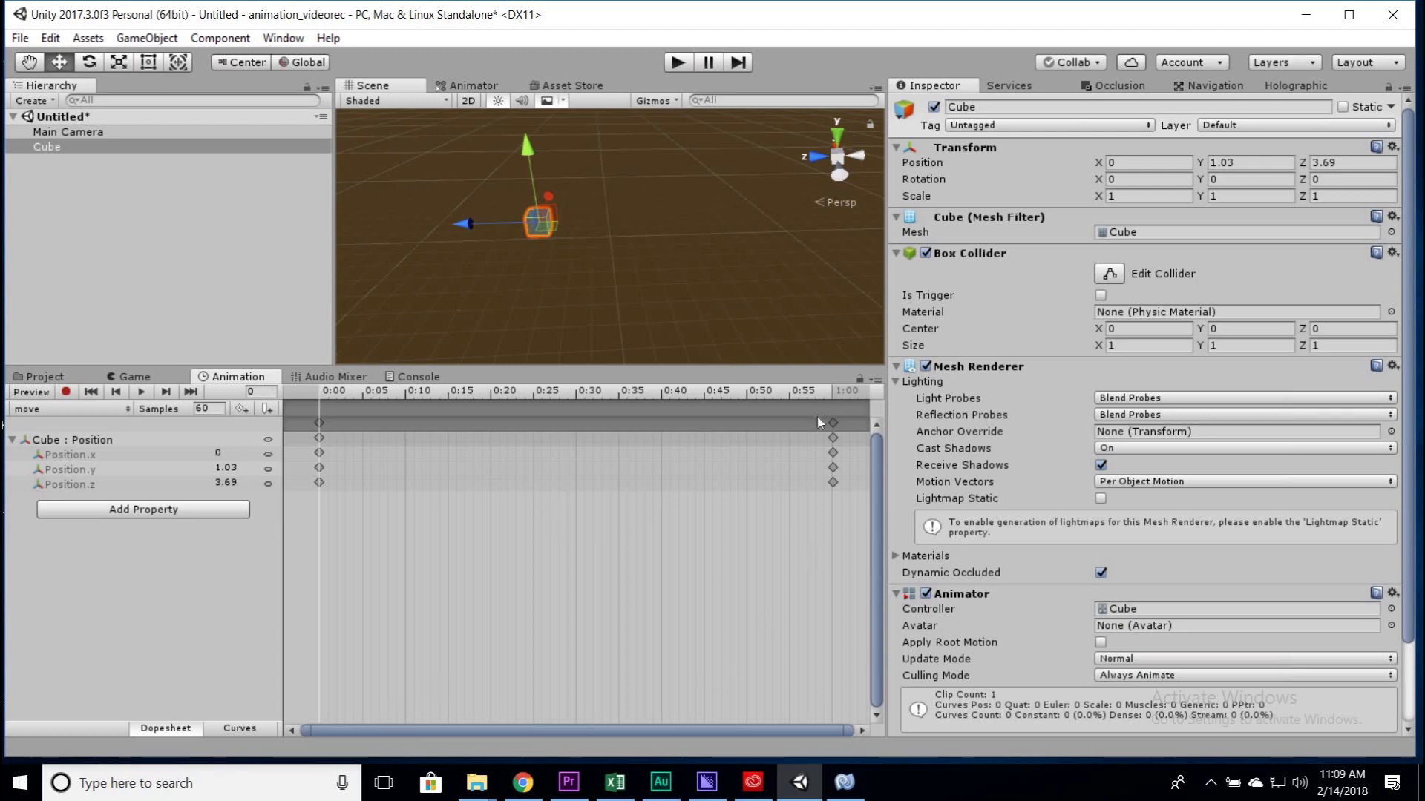
Step: Shift the ending Position keyframes from 1:00 to about 1:50 and turn on Preview
left_click_drag(841, 438, 806, 520)
key("Delete")
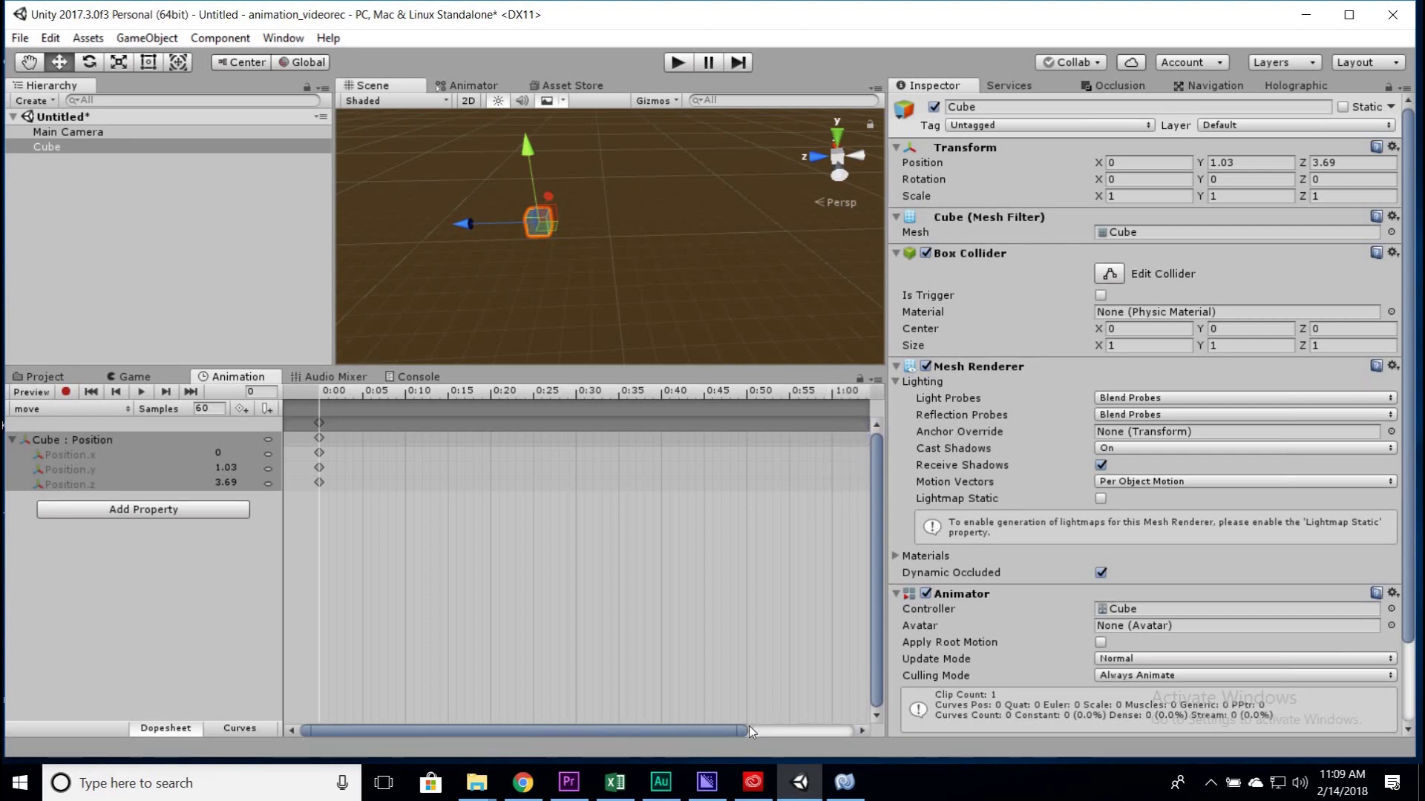
key("a")
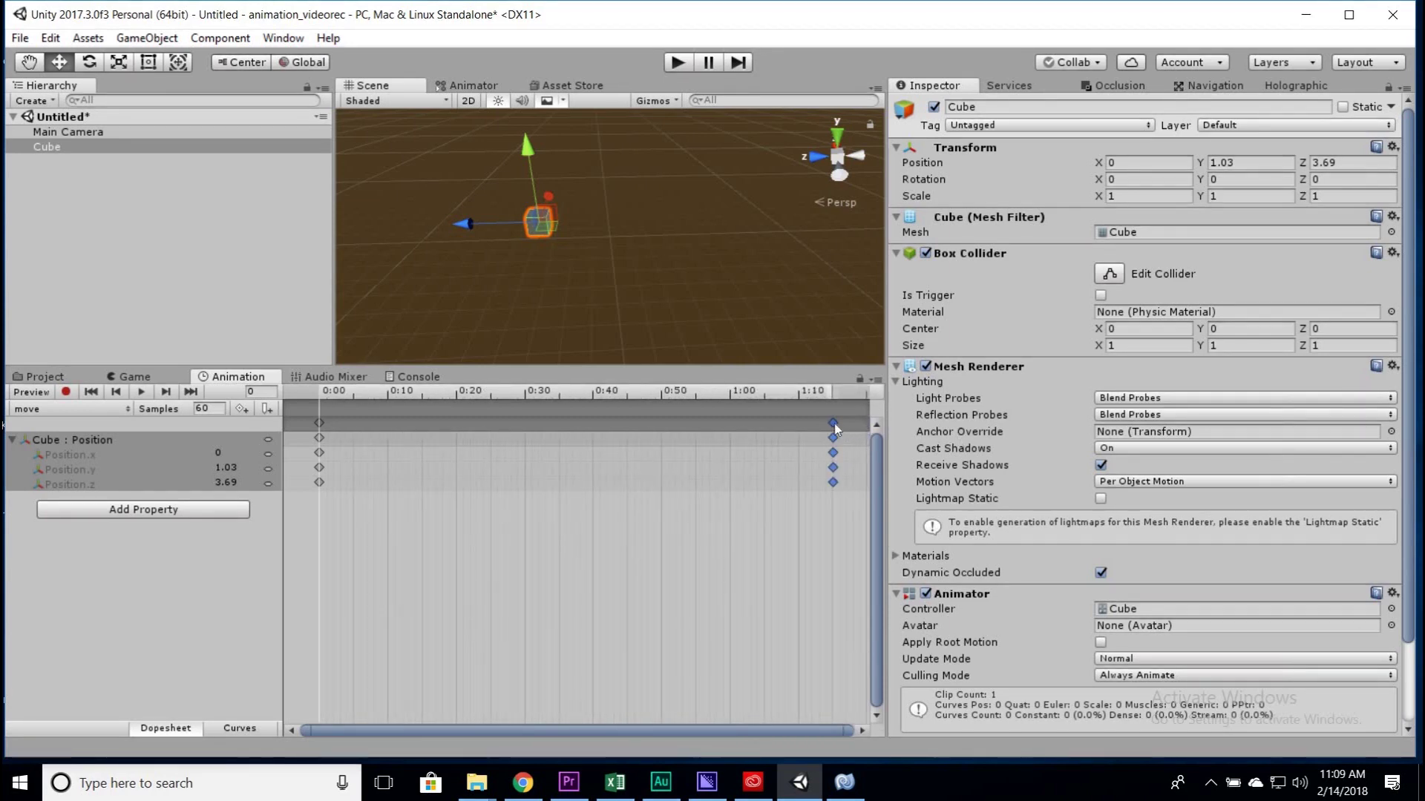
key("Delete")
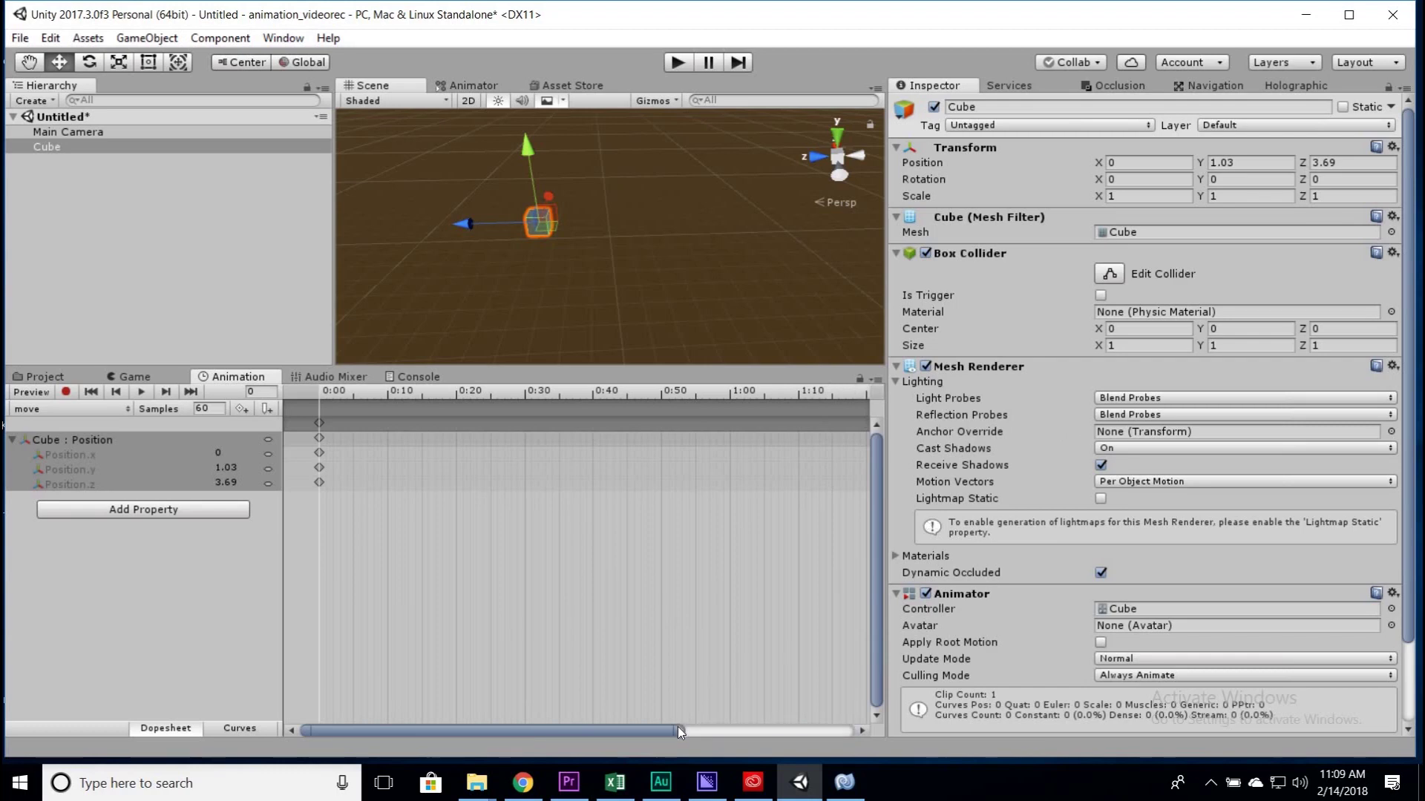
key("a")
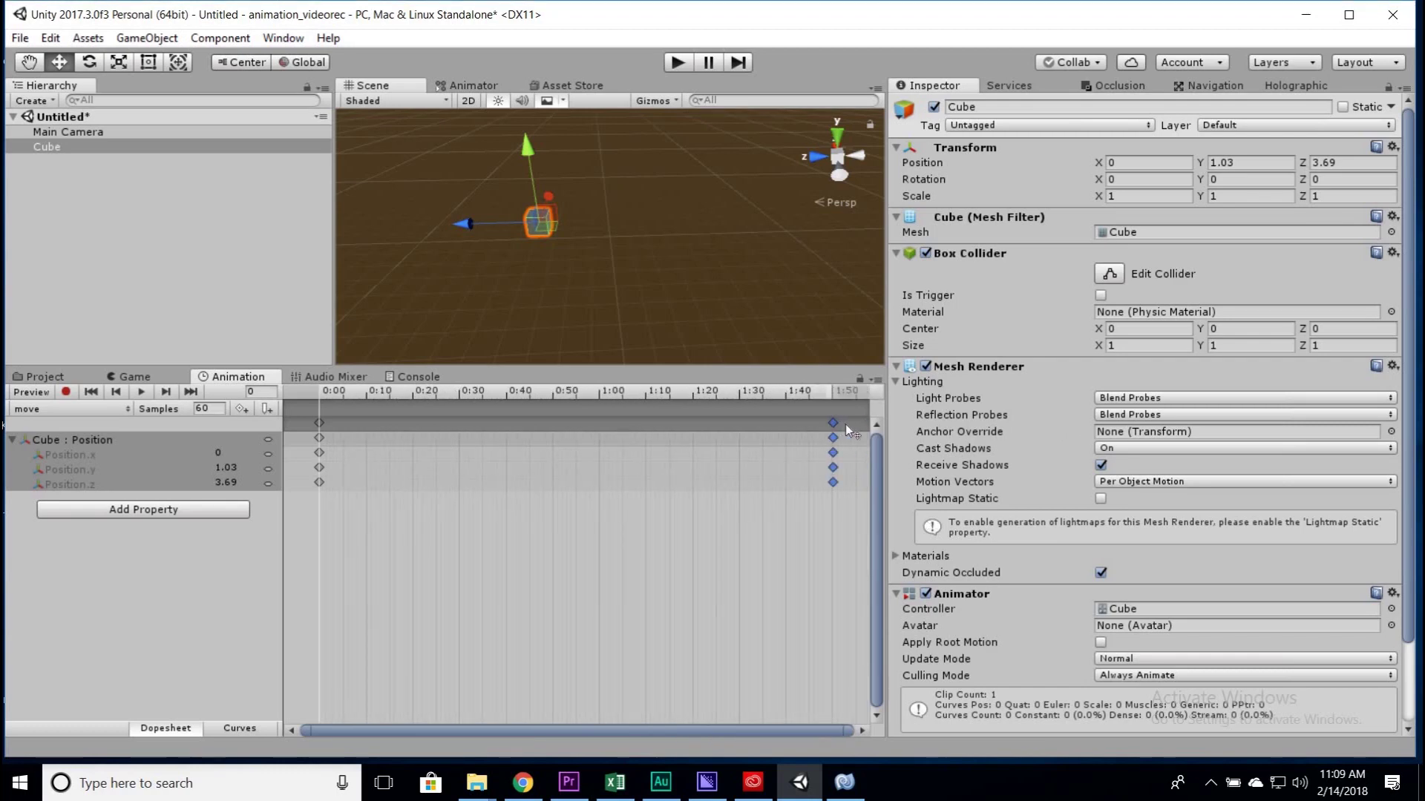
left_click_drag(847, 425, 871, 425)
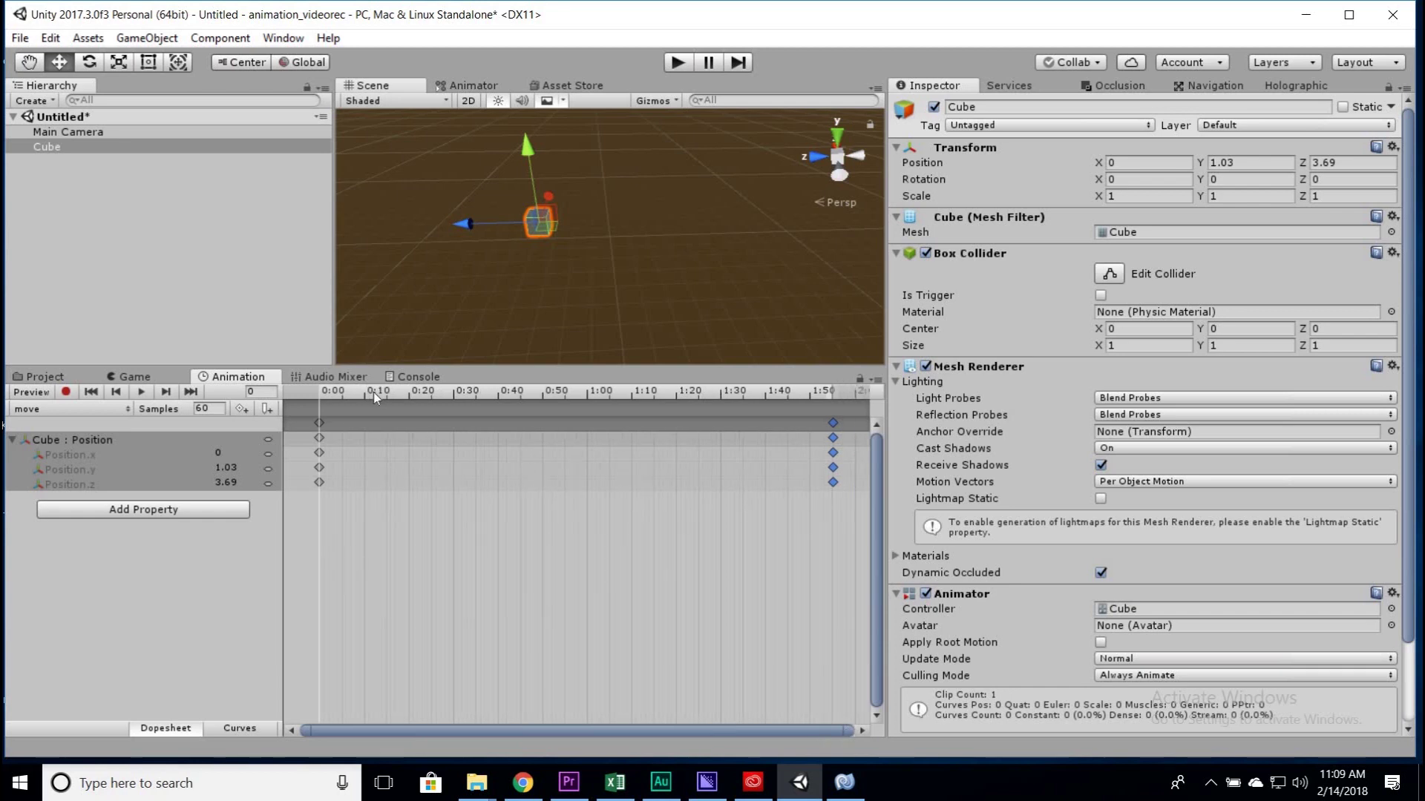
left_click_drag(372, 397, 233, 404)
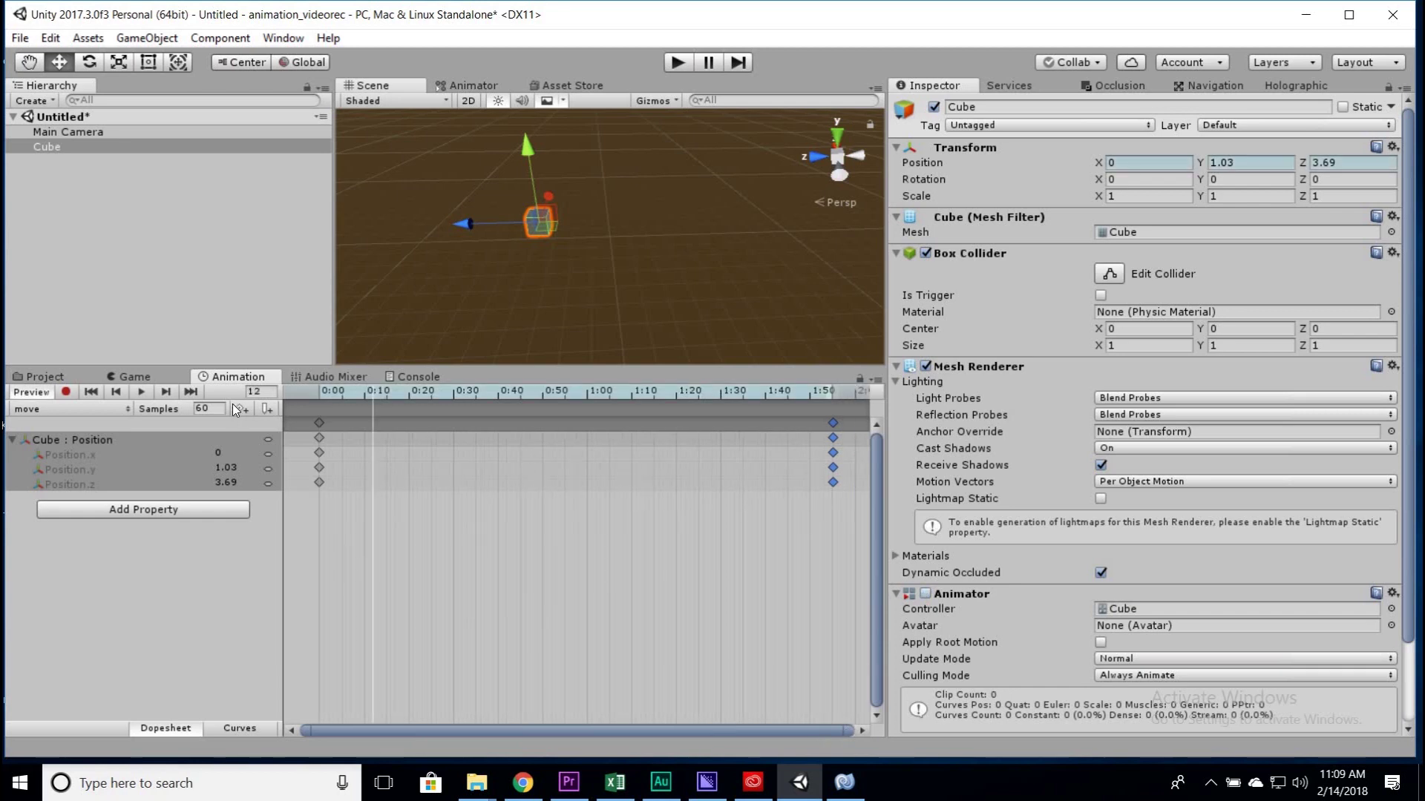
Step: Record a frame-115 keyframe with the cube dragged to Z -10.31, then scrub back to frame 0
left_click(66, 391)
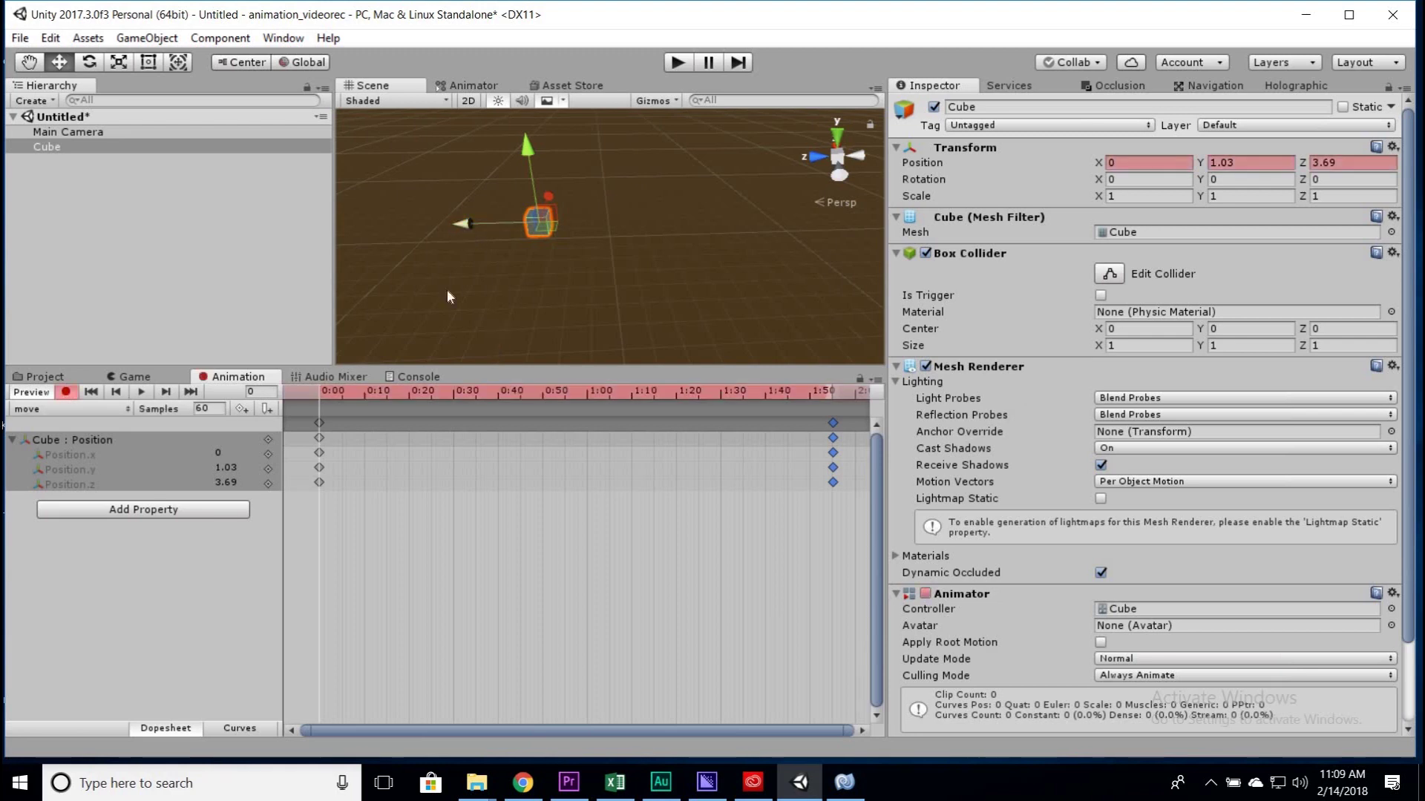
left_click(389, 391)
left_click_drag(653, 395, 833, 402)
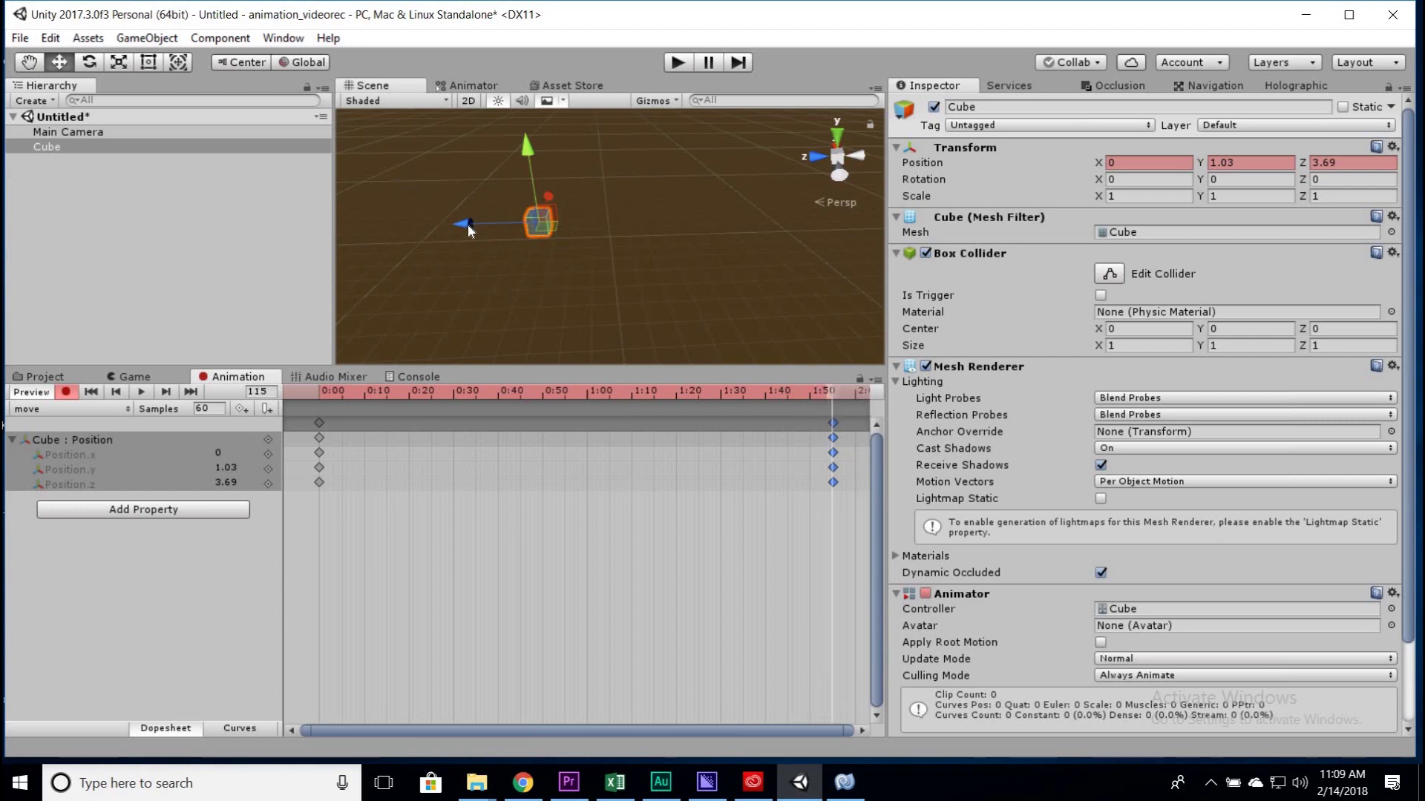
left_click_drag(468, 227, 753, 280)
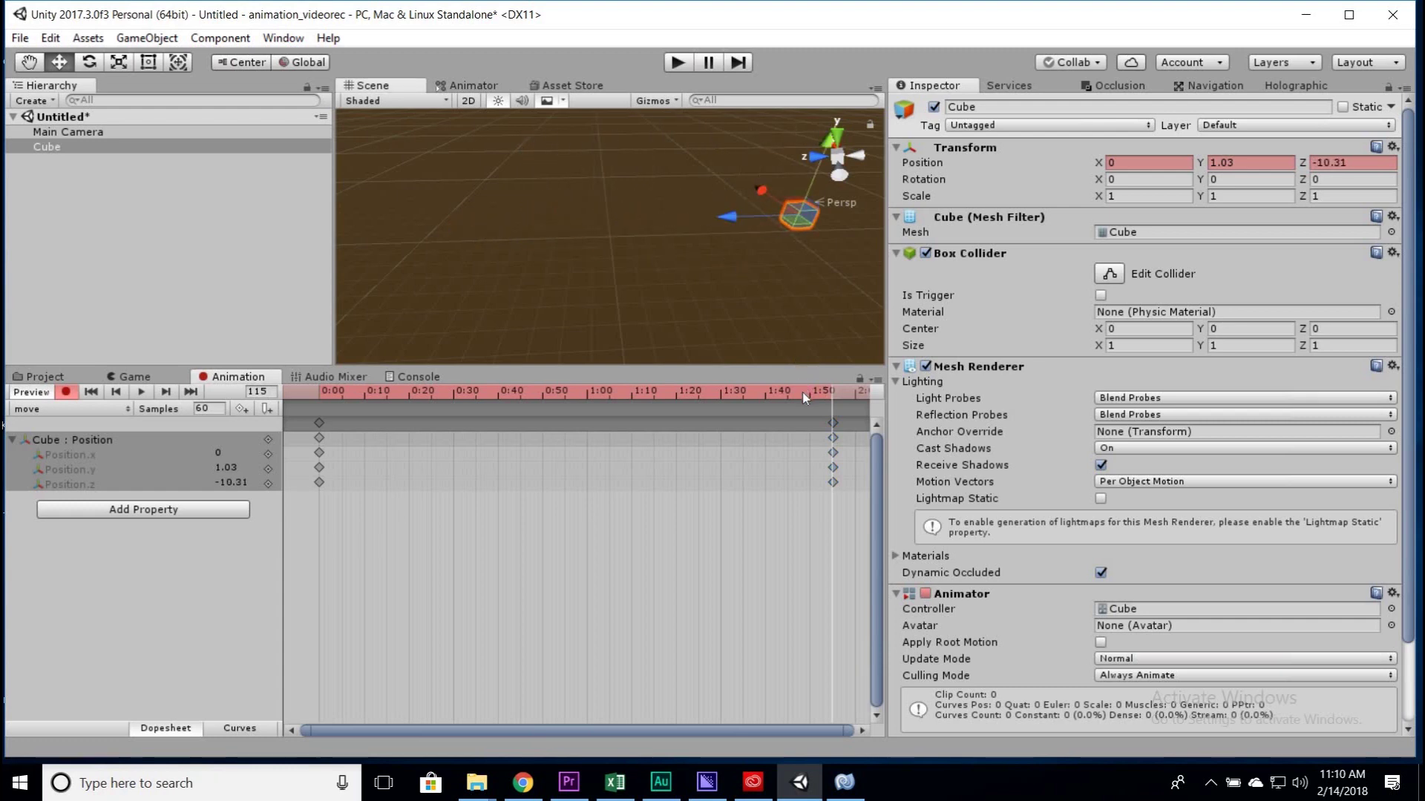
left_click_drag(803, 392, 296, 389)
left_click_drag(498, 389, 475, 440)
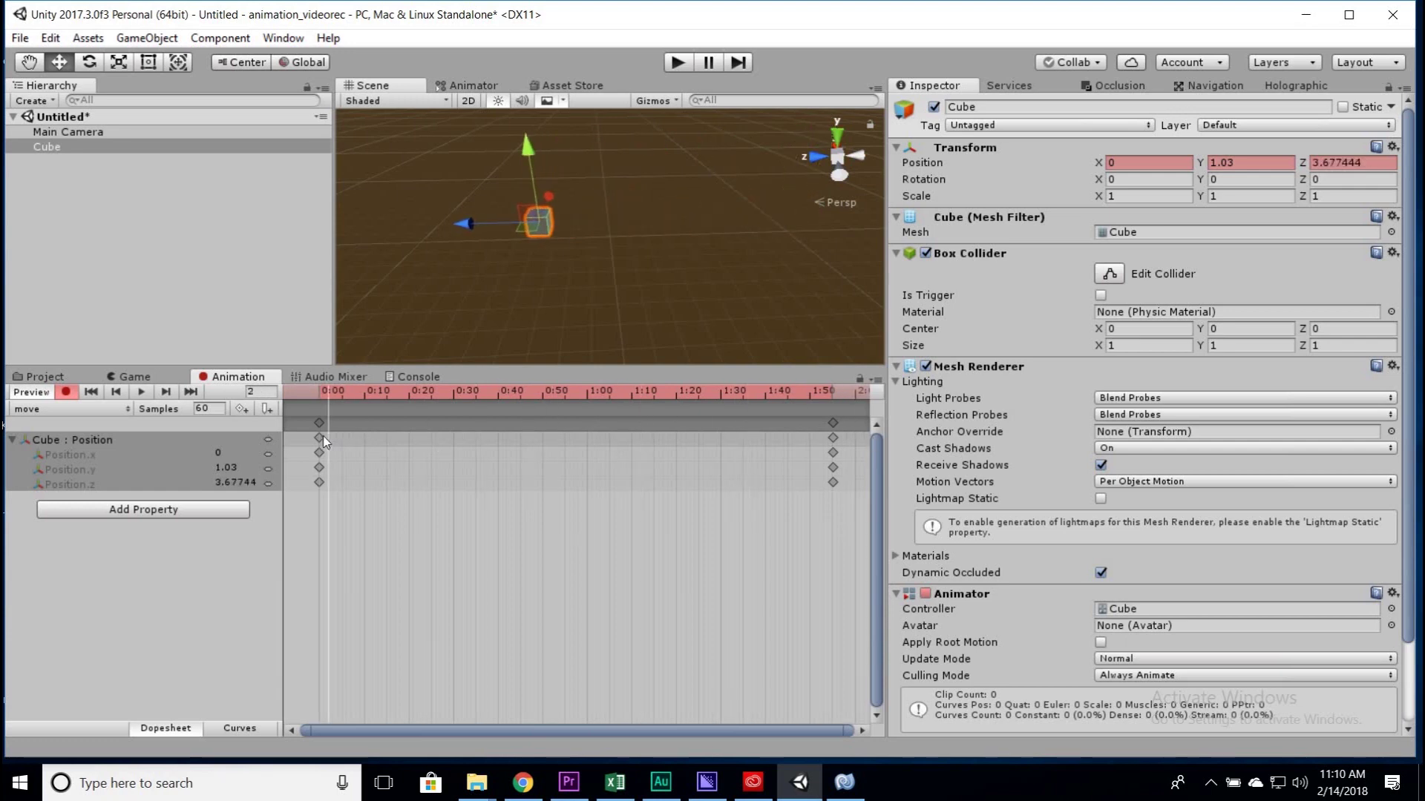
left_click_drag(328, 437, 320, 435)
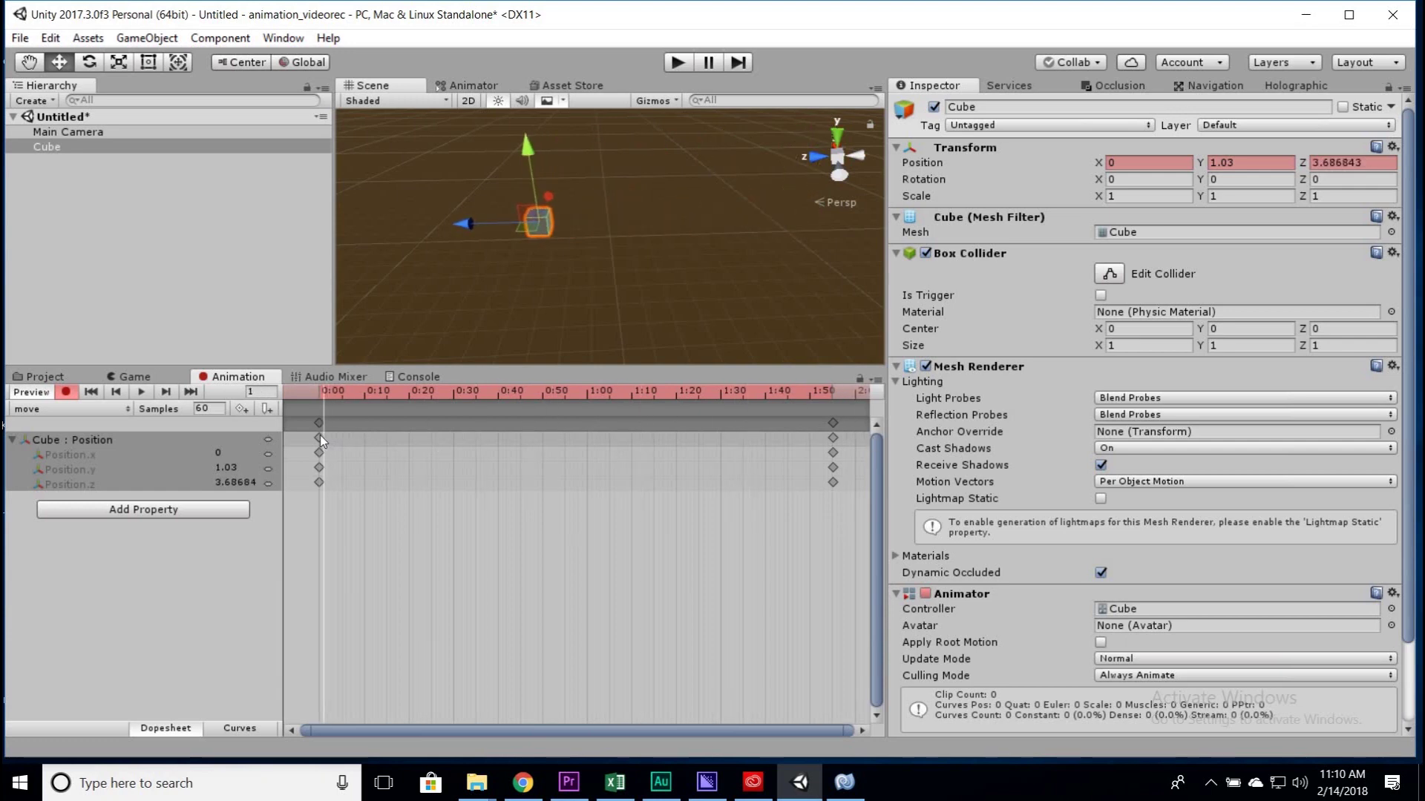
Step: Stop recording and add an animation event at 1:00, leaving its Function unselected
left_click(68, 392)
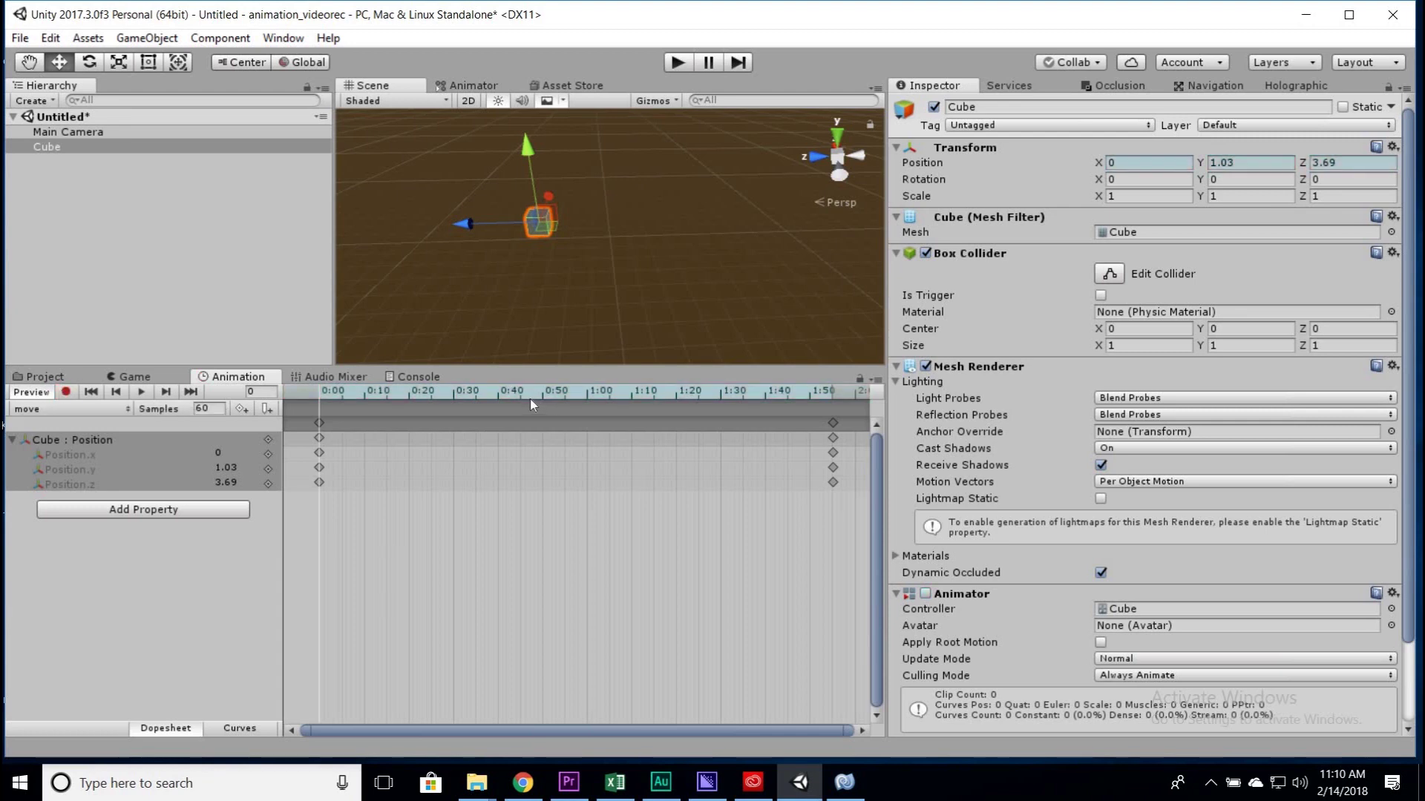
left_click_drag(530, 398, 591, 413)
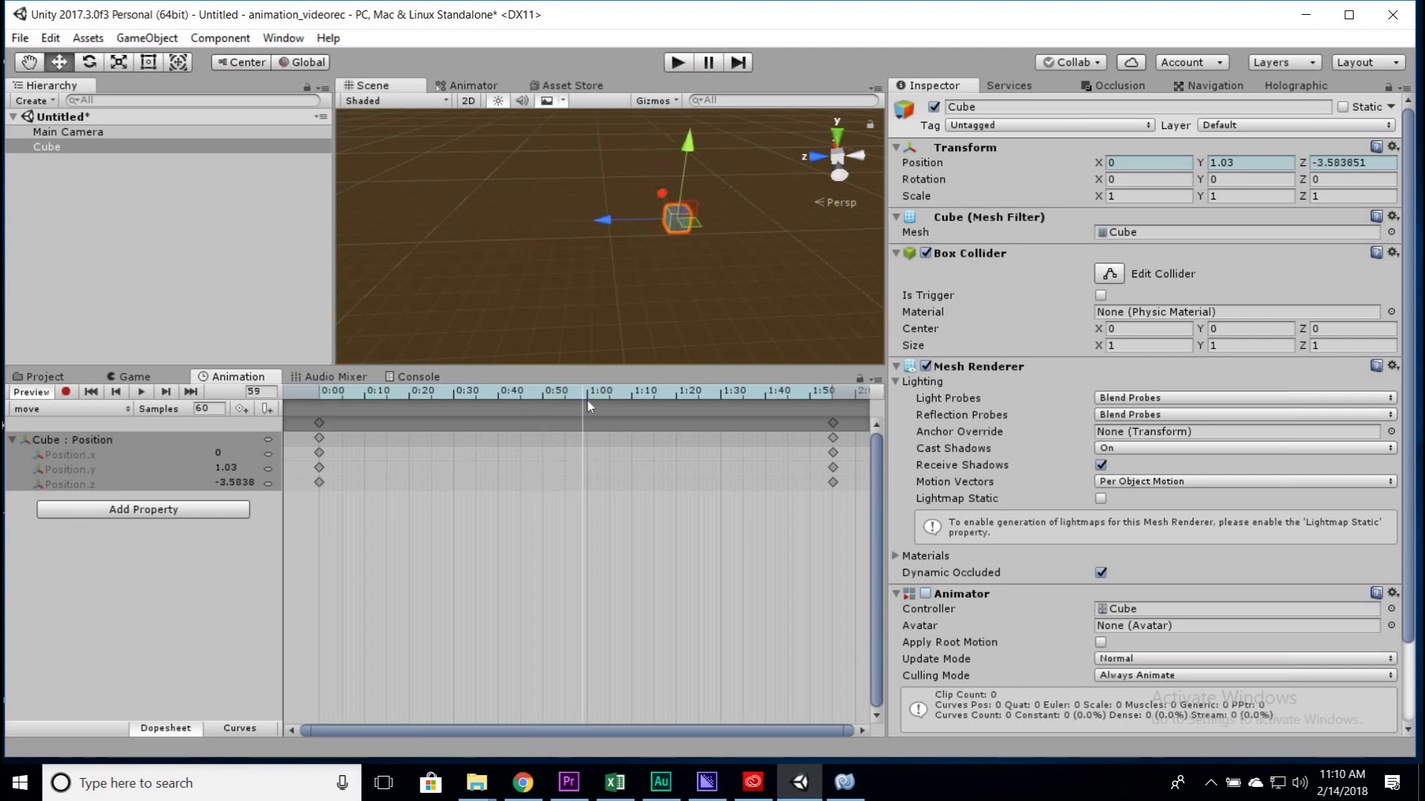
left_click(266, 408)
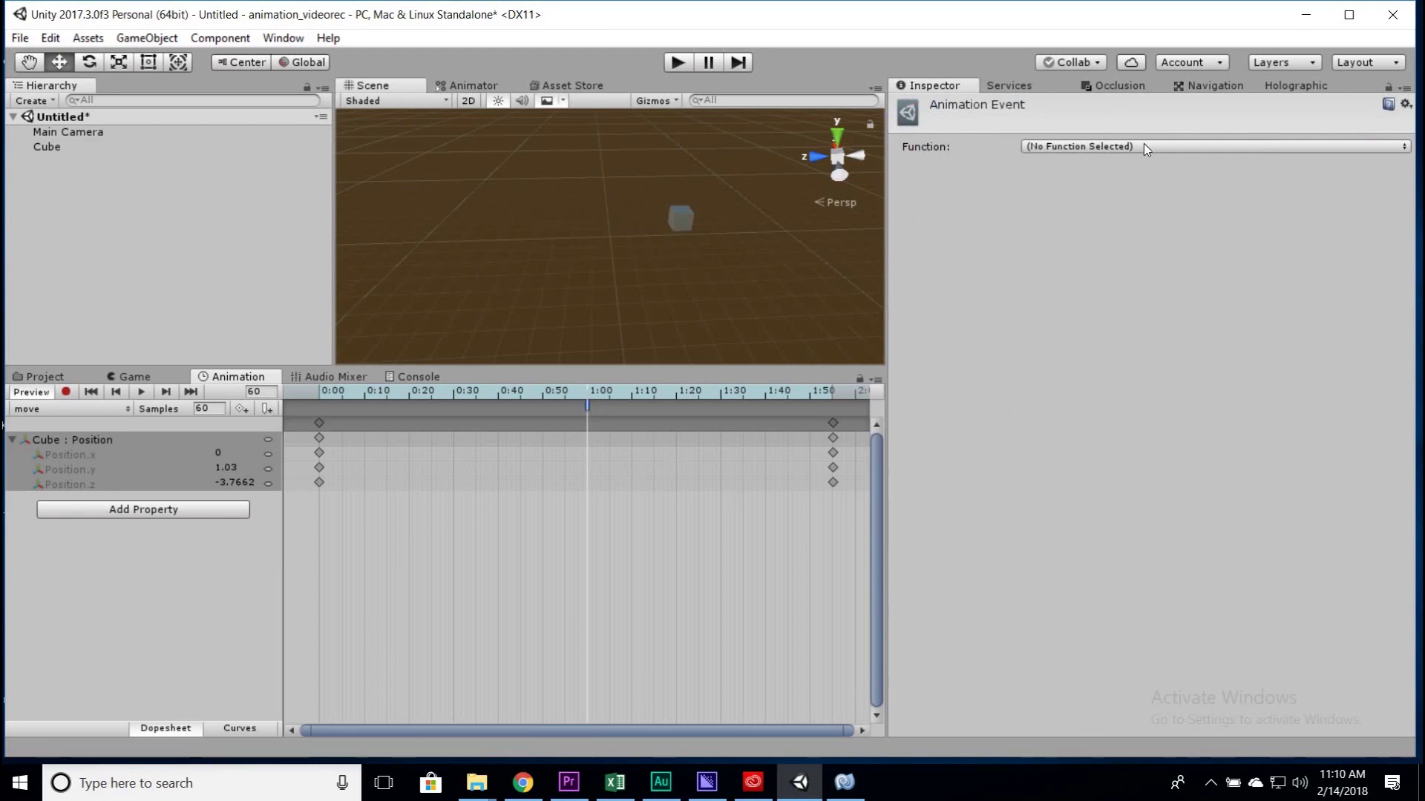
left_click(1143, 145)
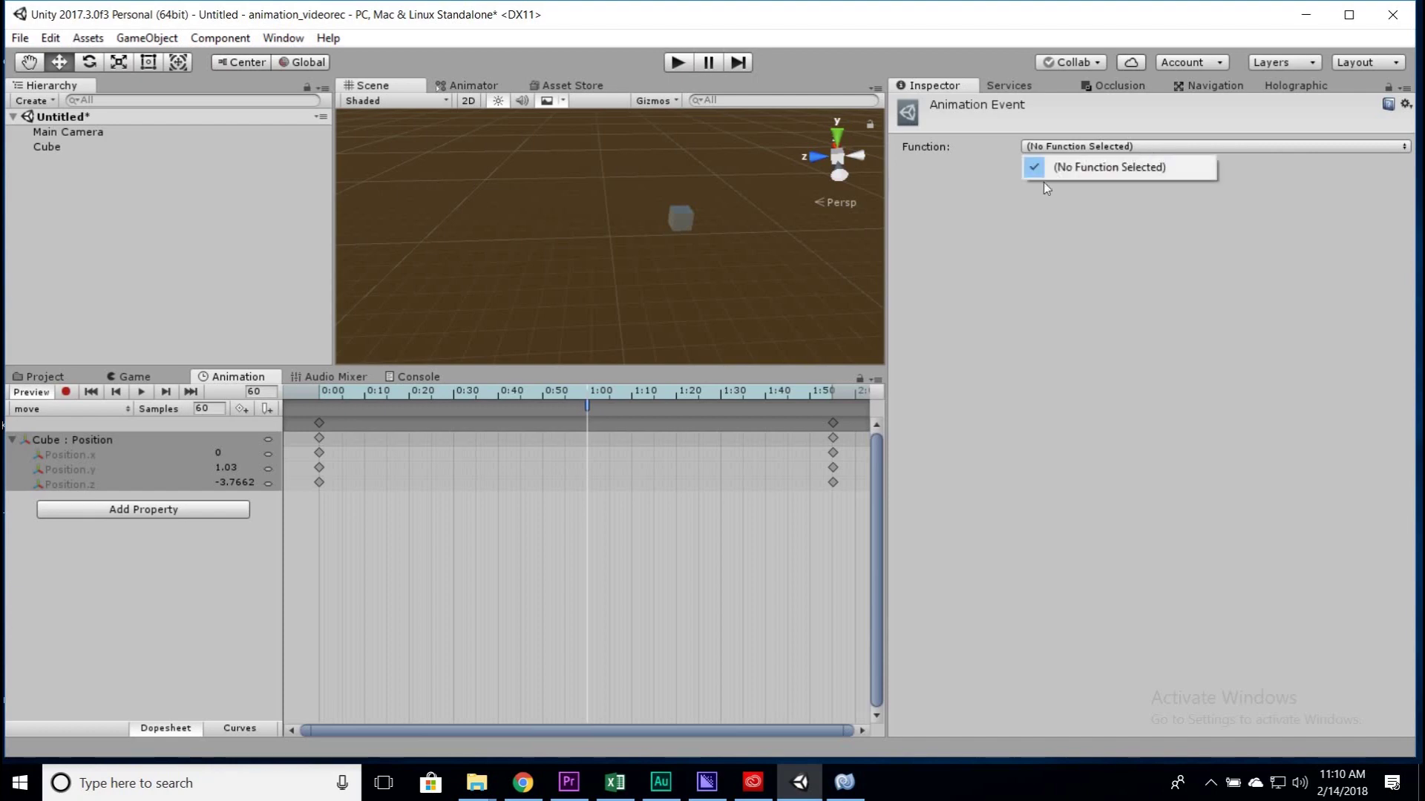
left_click(1003, 226)
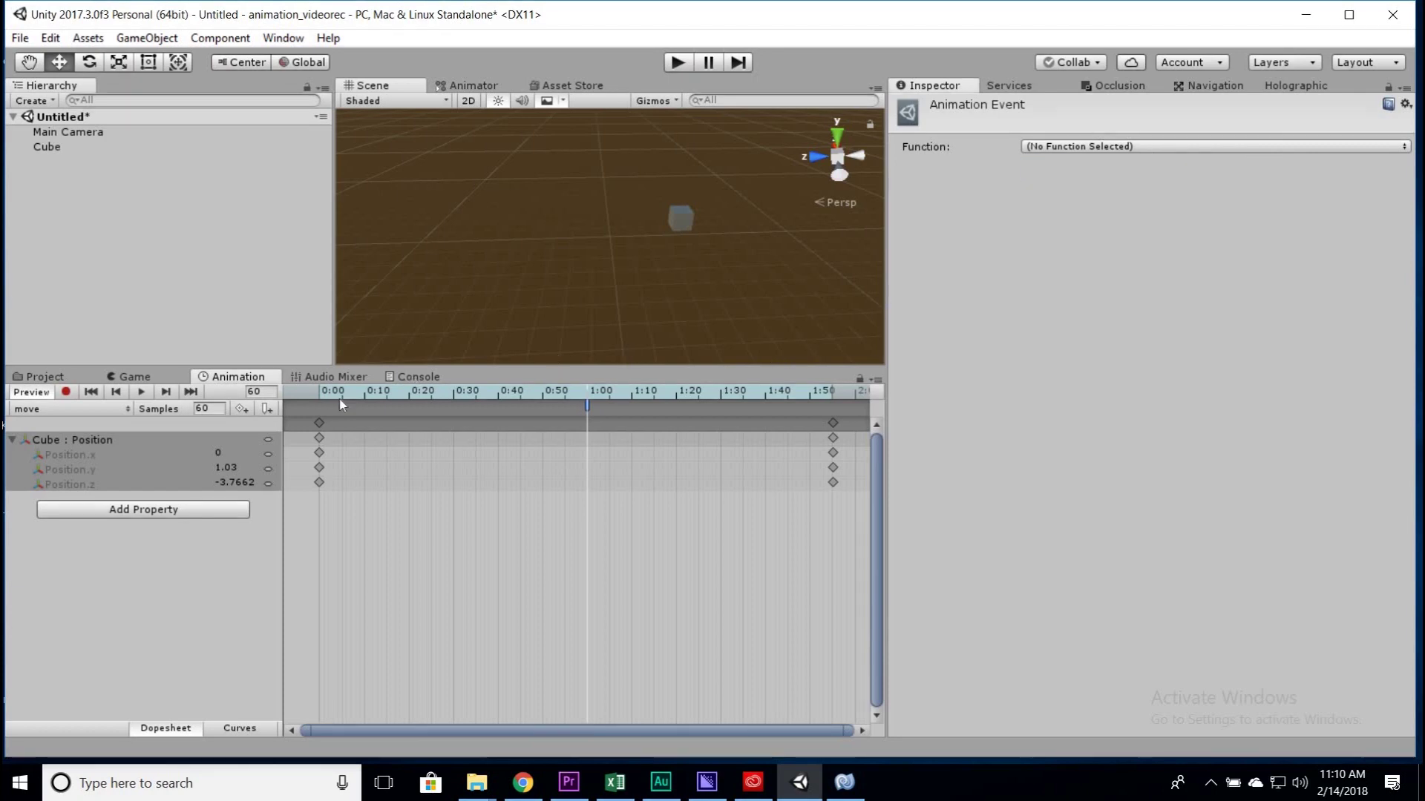
Step: Select the cube C# script in Project Assets and open it in MonoDevelop
left_click(40, 377)
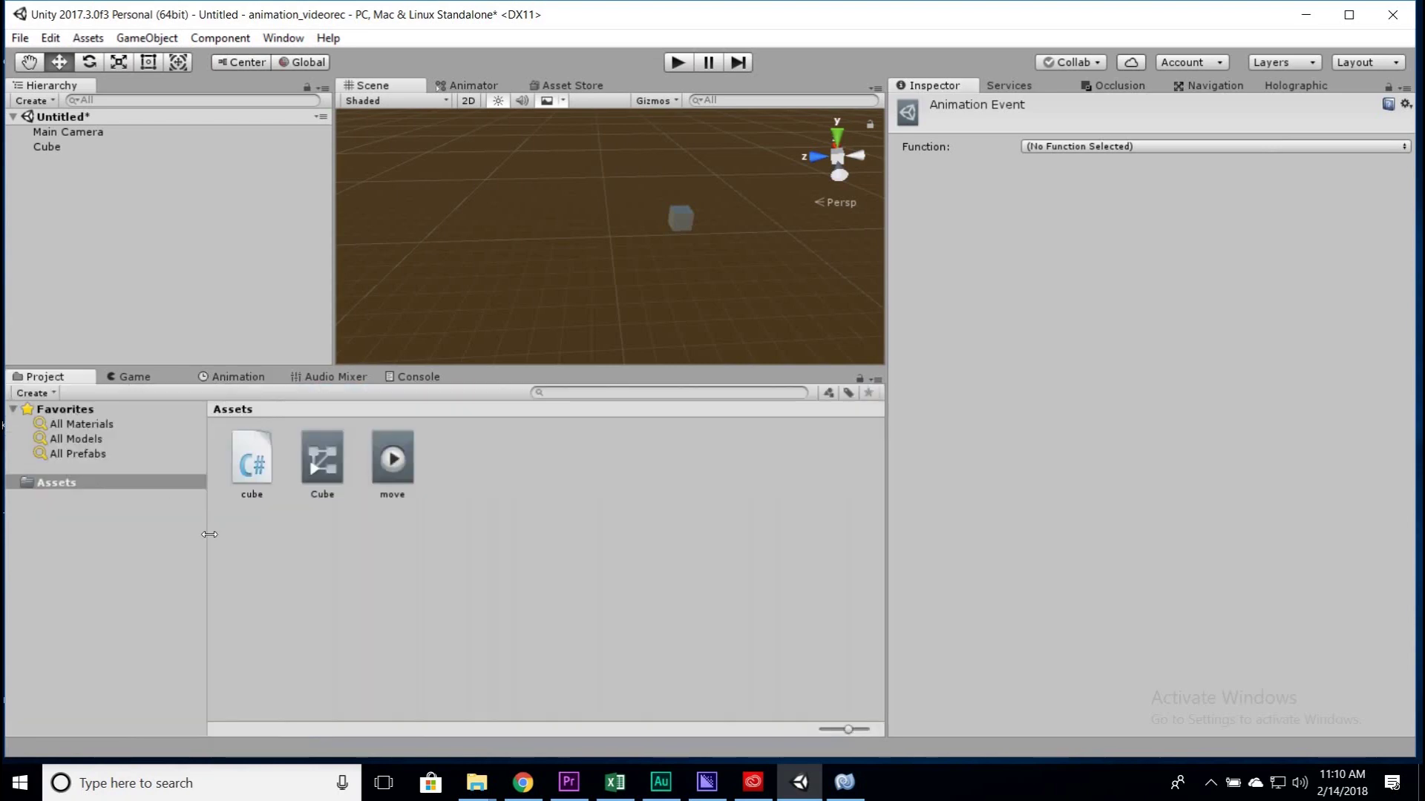
left_click(244, 483)
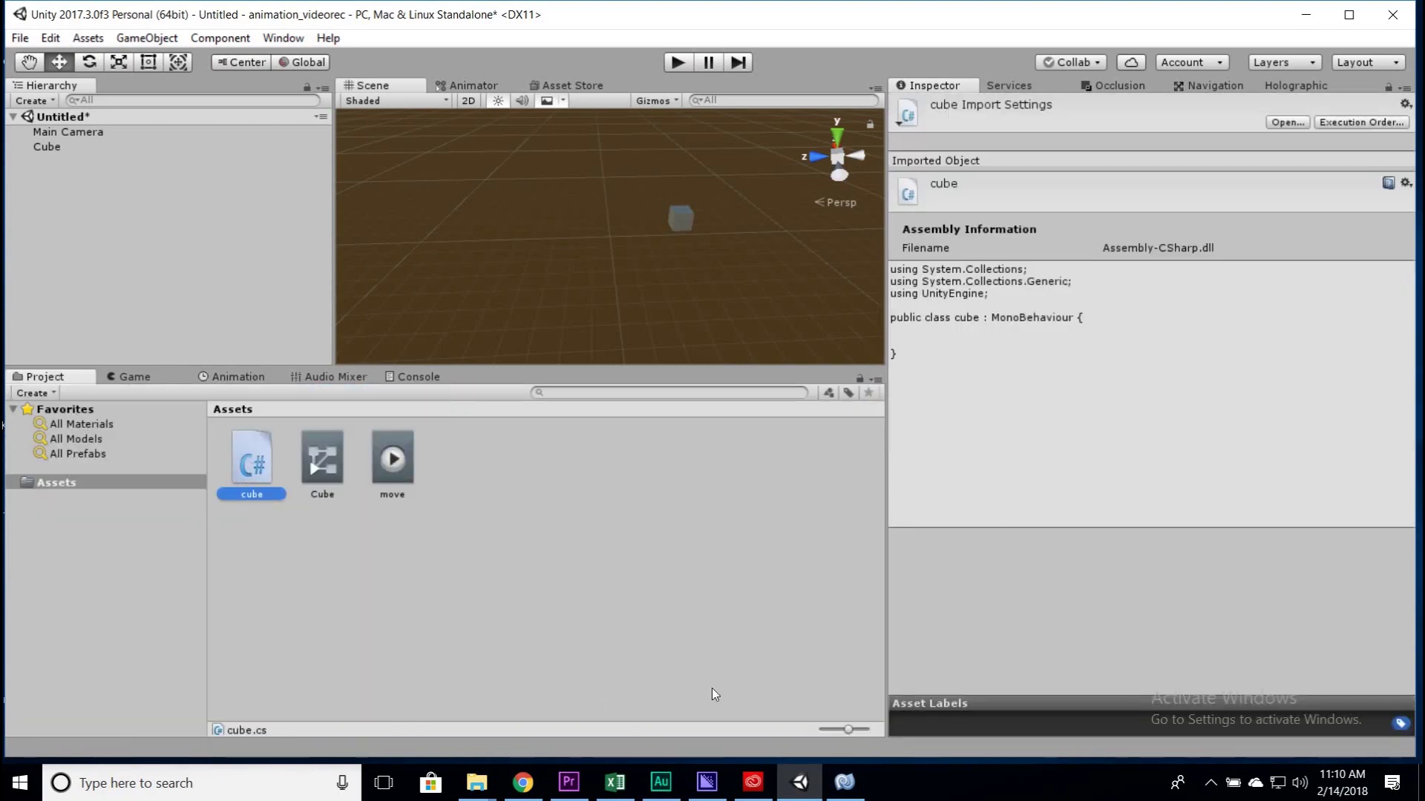
left_click(845, 782)
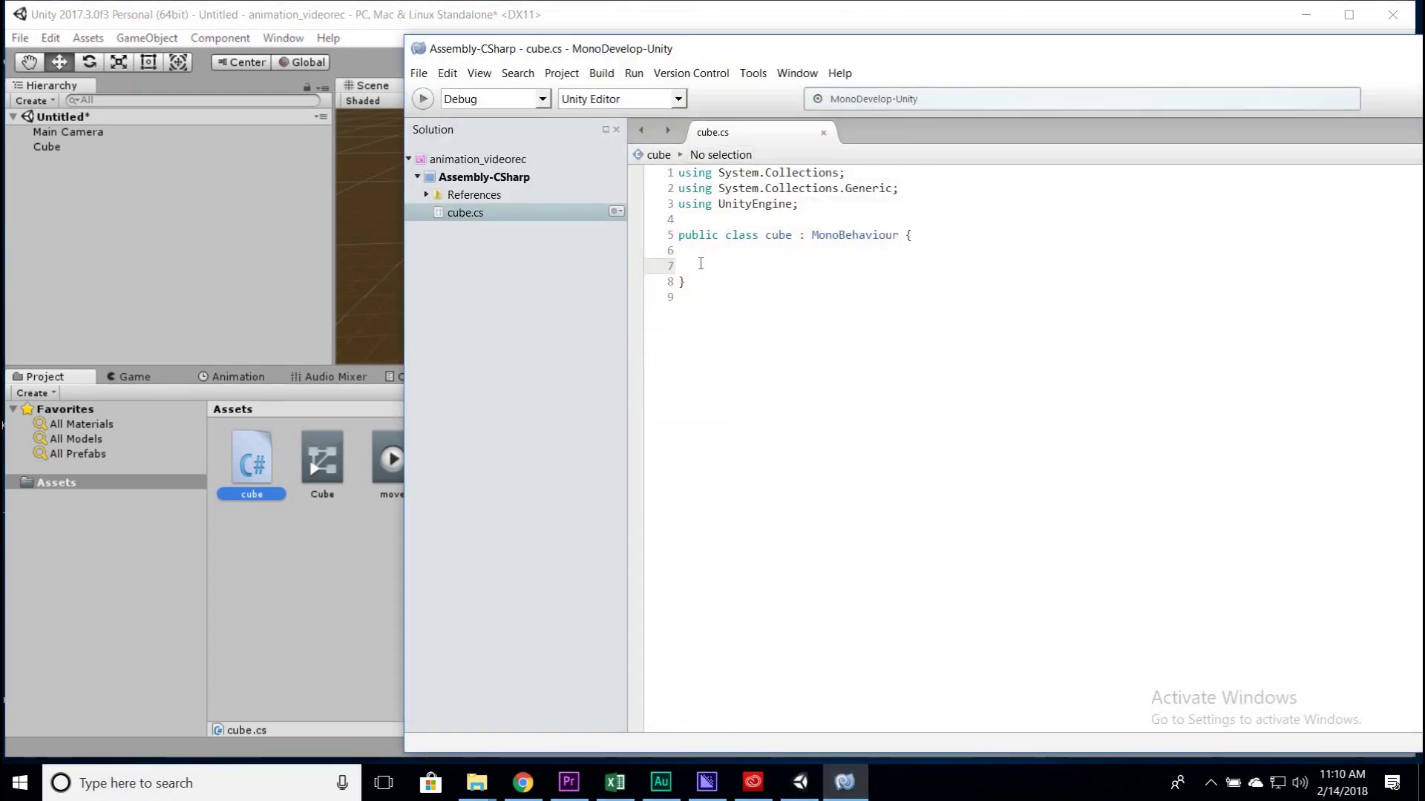
Step: Declare bool move = false; inside the cube class
key("Return")
key("Return")
key("Return")
key("Return")
key("Return")
key("Return")
key("Return")
key("Up")
key("Up")
key("Up")
key("Up")
key("Up")
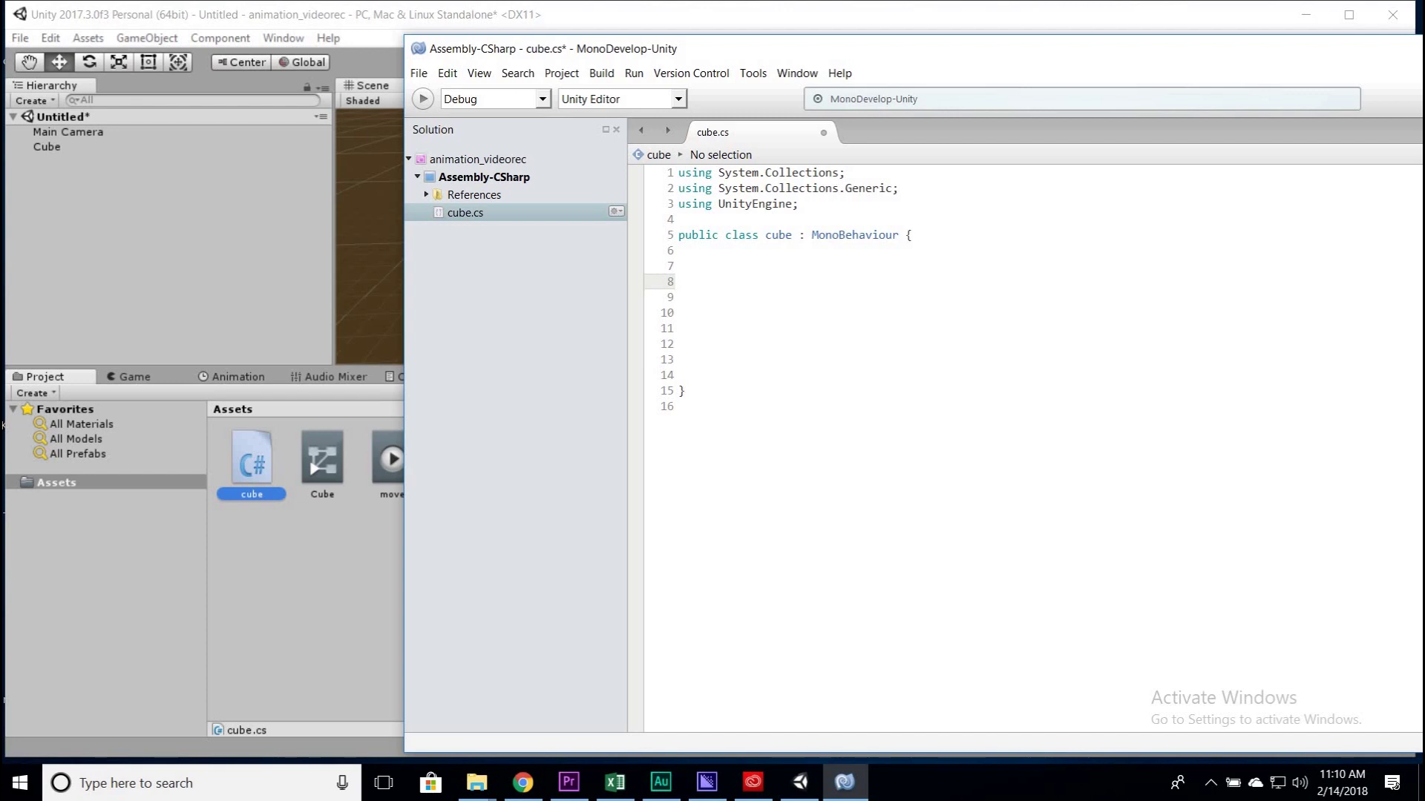
type("bool ")
type("move = fa")
key("Return")
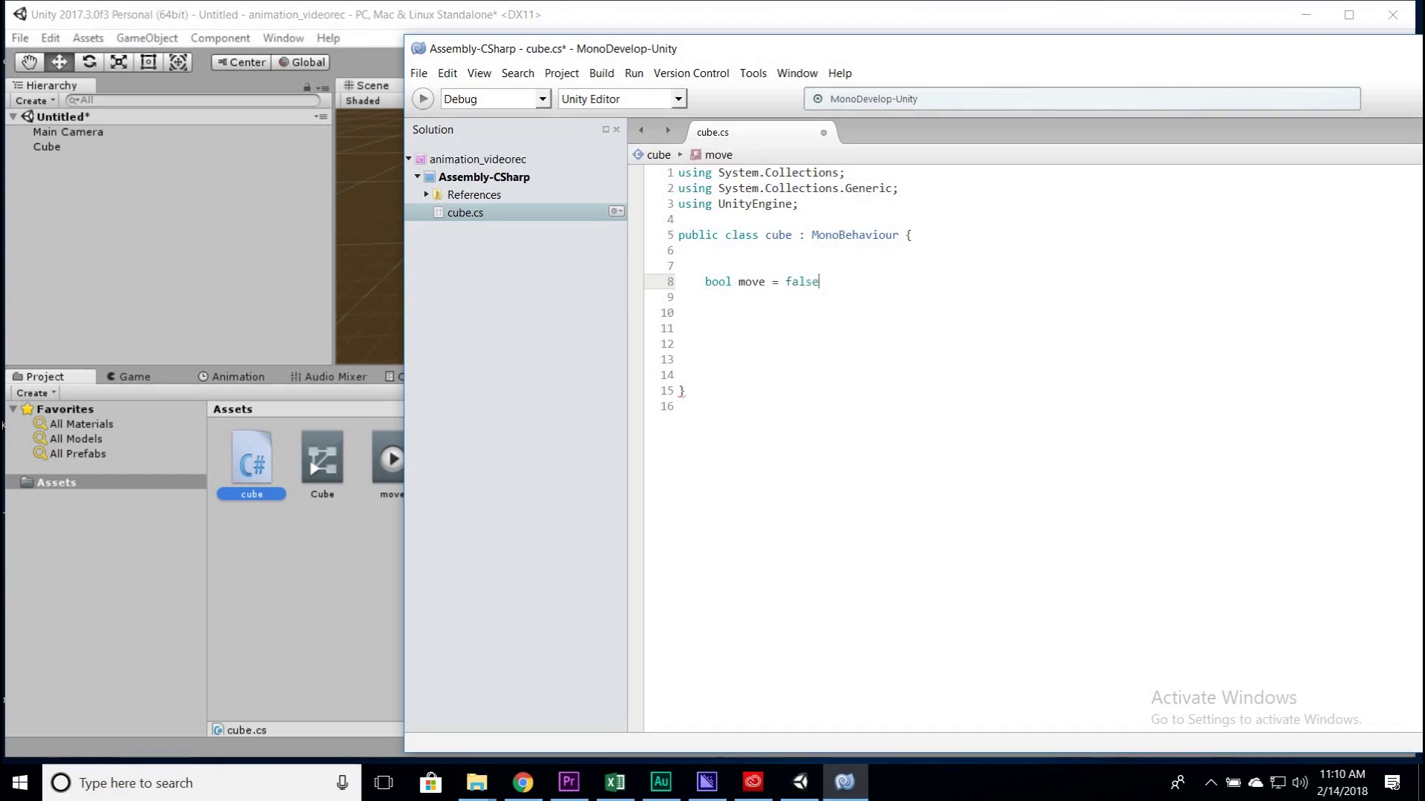
type(";")
key("Return")
key("Return")
key("Return")
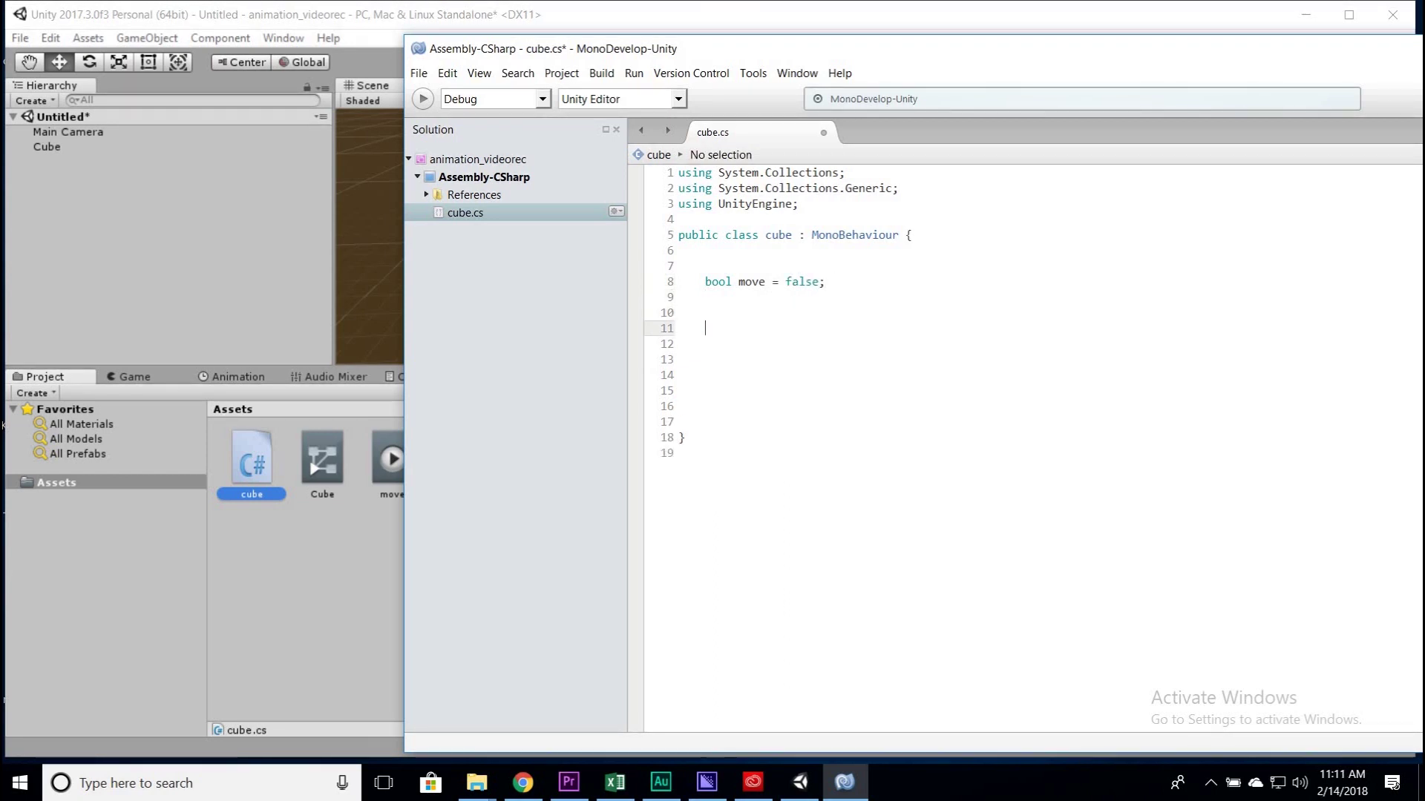
type("viod")
Step: Add a movetorotate() method that sets move = true
key("BackSpace")
key("BackSpace")
key("BackSpace")
type("oid moveto")
type("r")
type("otate () {")
key("Return")
key("Return")
key("Return")
key("Return")
key("Up")
key("Up")
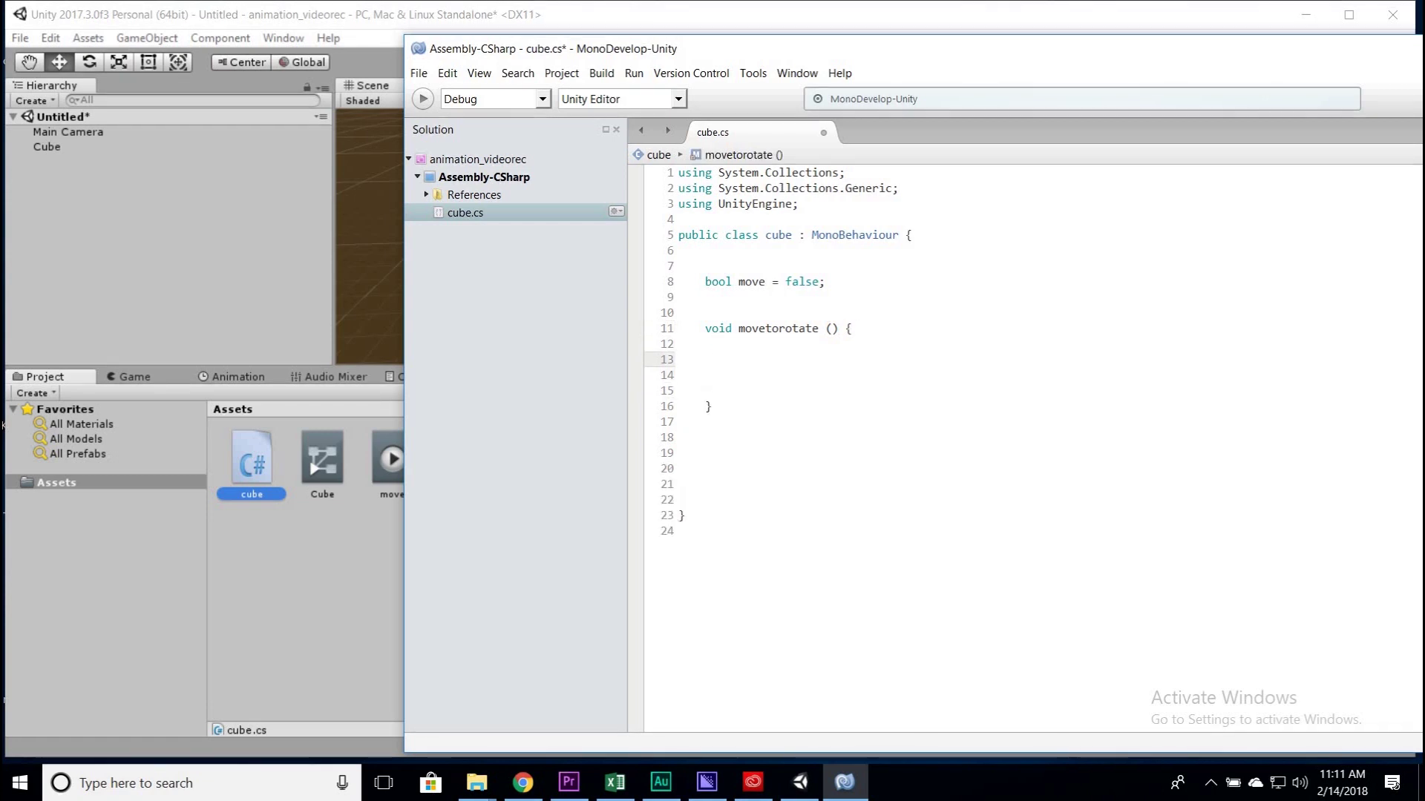
type("move = tra")
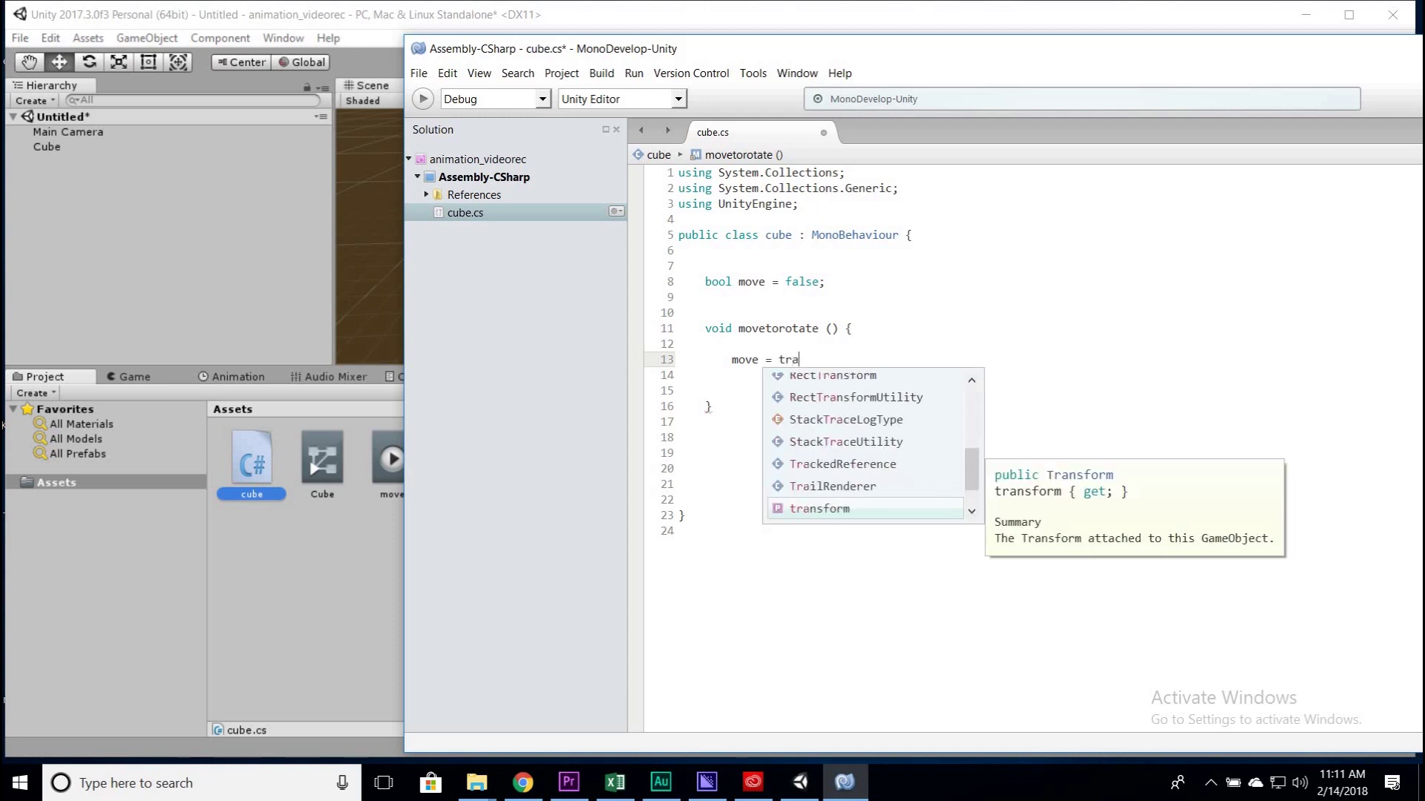
key("BackSpace")
type("ue")
key("Return")
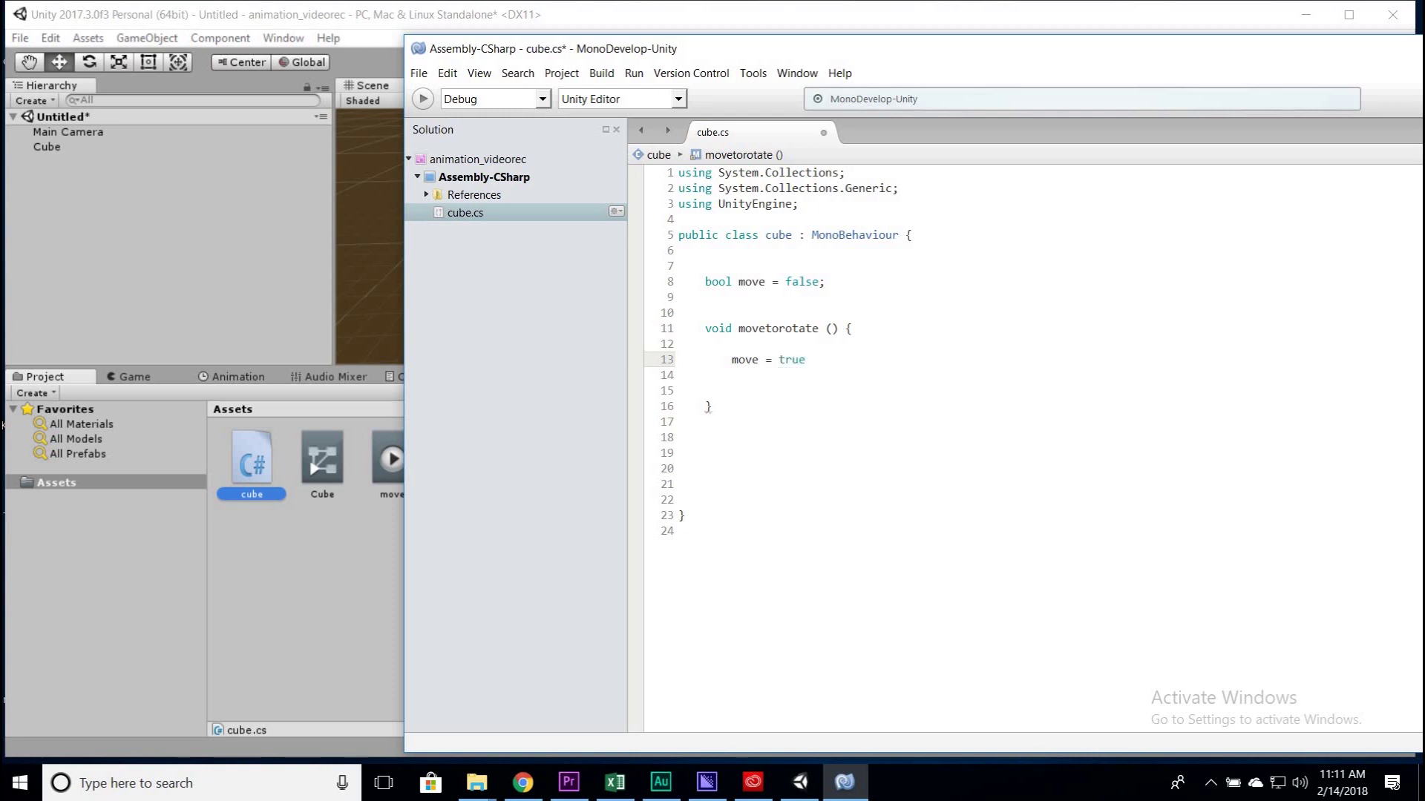
type(";")
Step: Add an empty Update() method below movetorotate
left_click(715, 438)
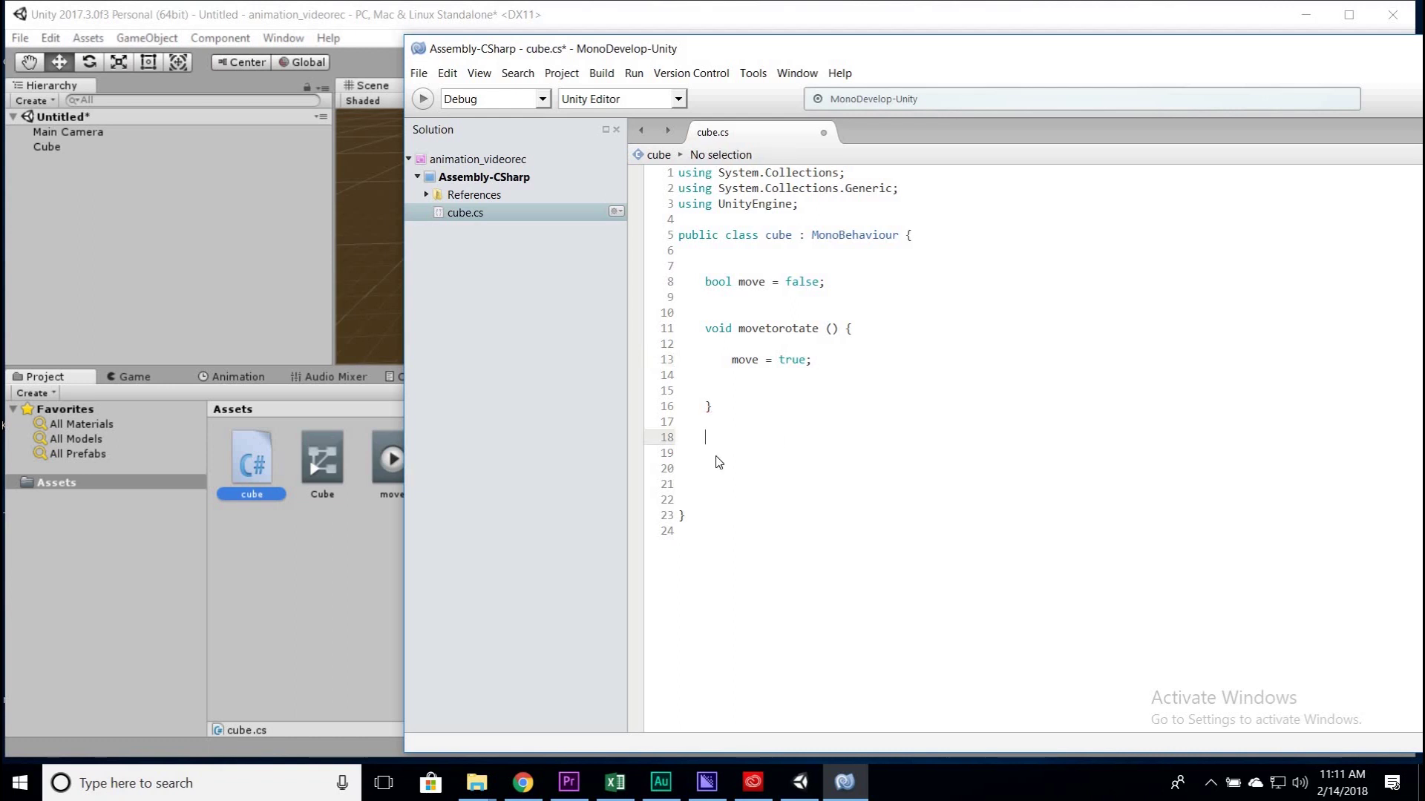
type("vio")
key("BackSpace")
key("BackSpace")
type("oid ")
type("Updatae")
key("BackSpace")
key("BackSpace")
key("BackSpace")
type("e () {")
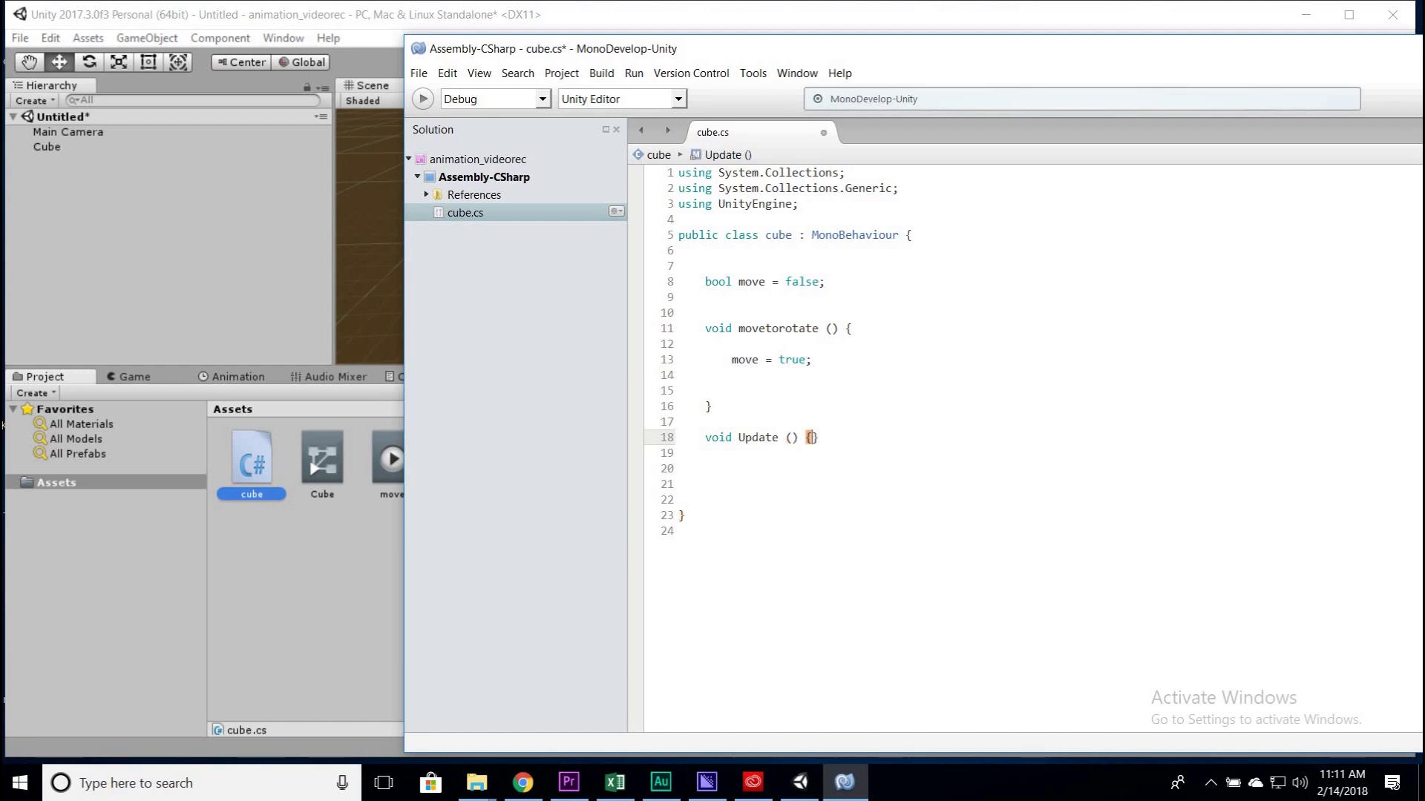
key("Return")
key("Return")
key("Return")
key("Return")
key("Up")
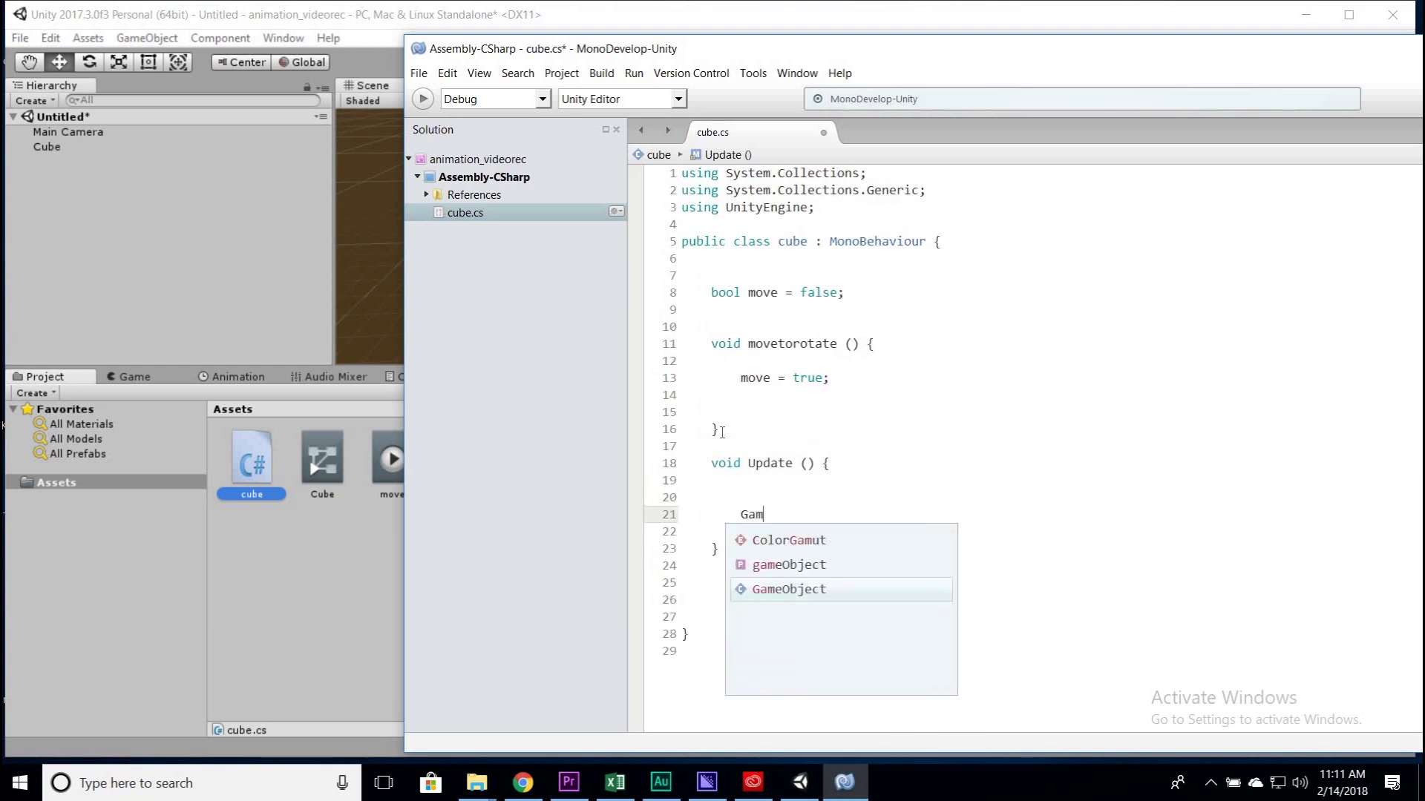
Step: Fill Update with gameObject.transform.Rotate(0f, 120*Time.deltaTime, 0f); and save the script
key("Up")
key("Return")
type(".tra")
key("Return")
type(".ro")
key("Down")
key("Return")
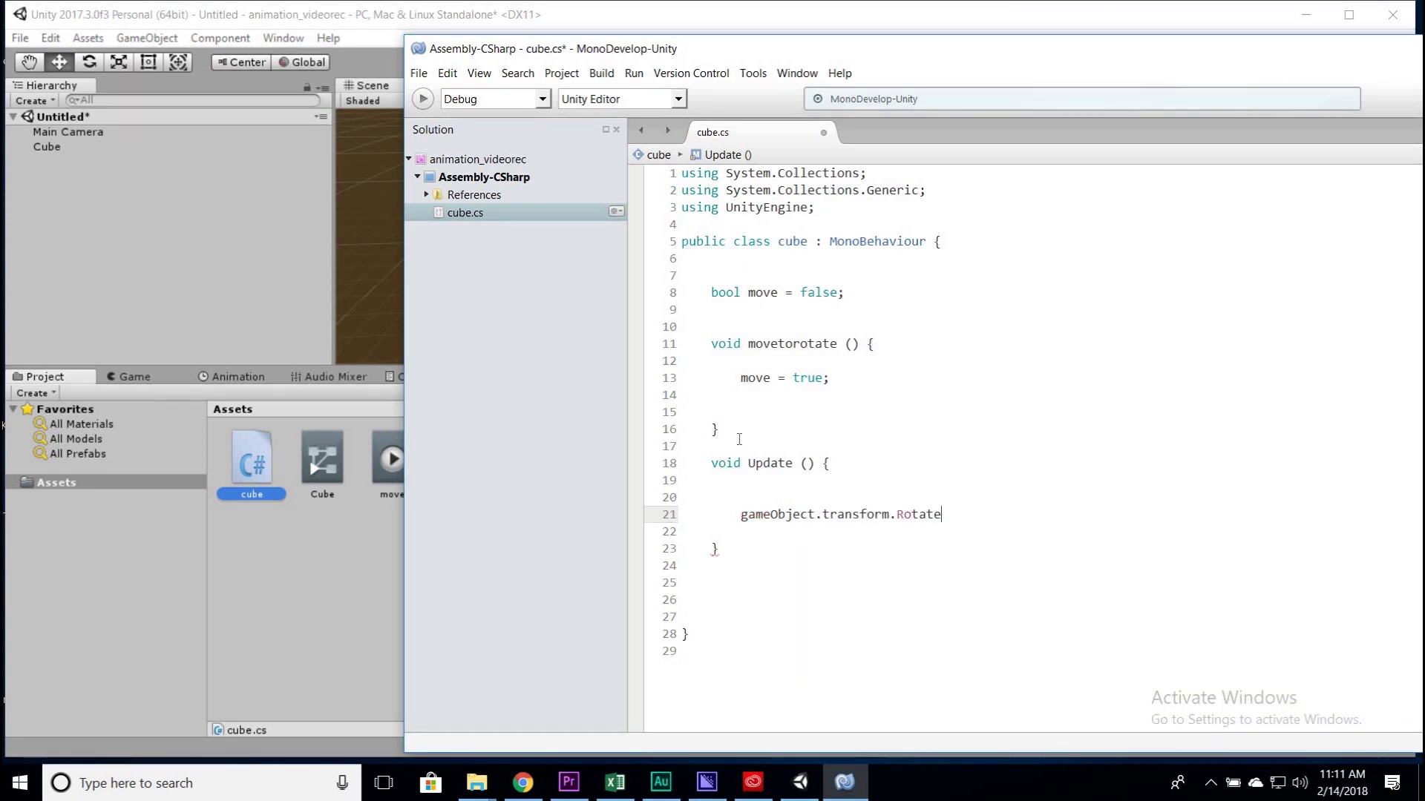
type("(")
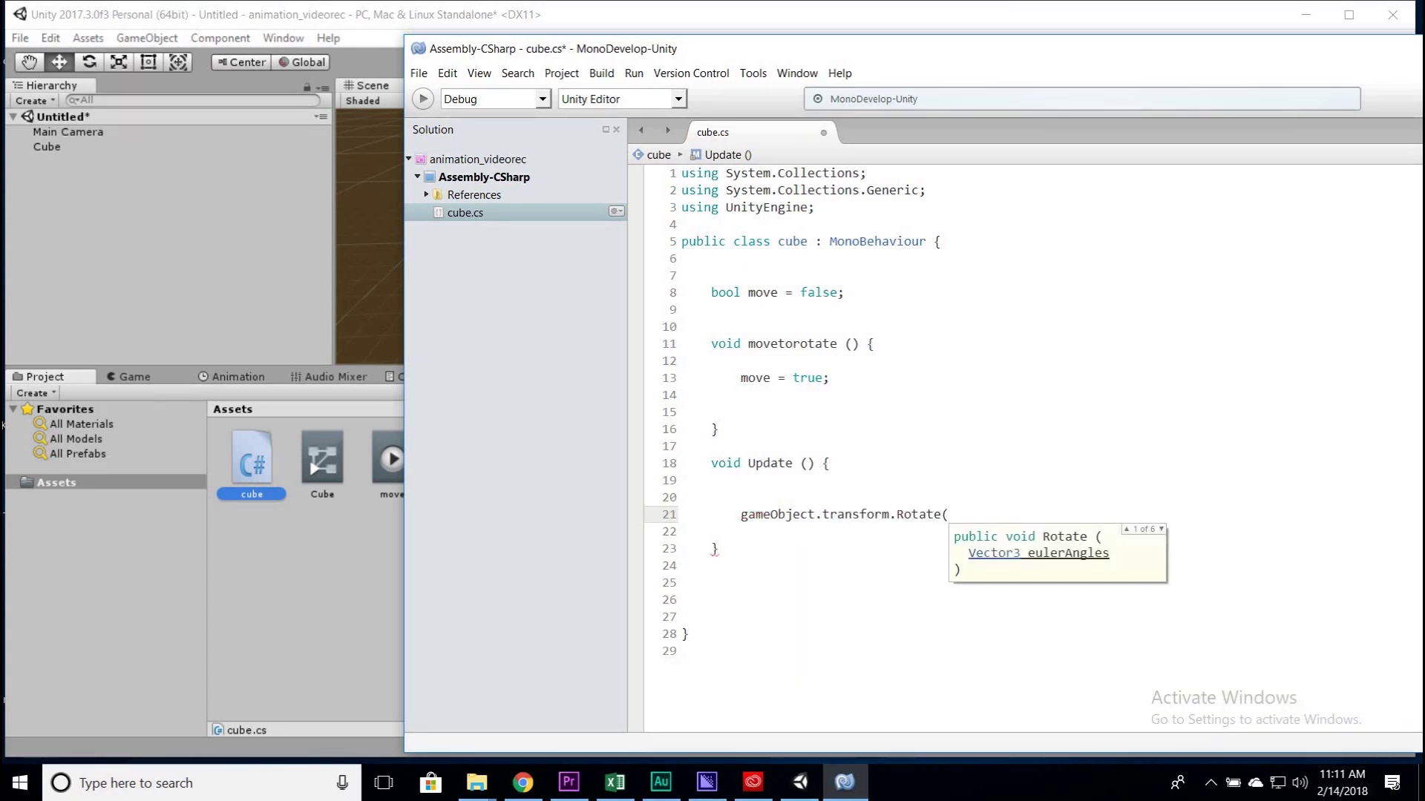
type("0f ")
type(", ")
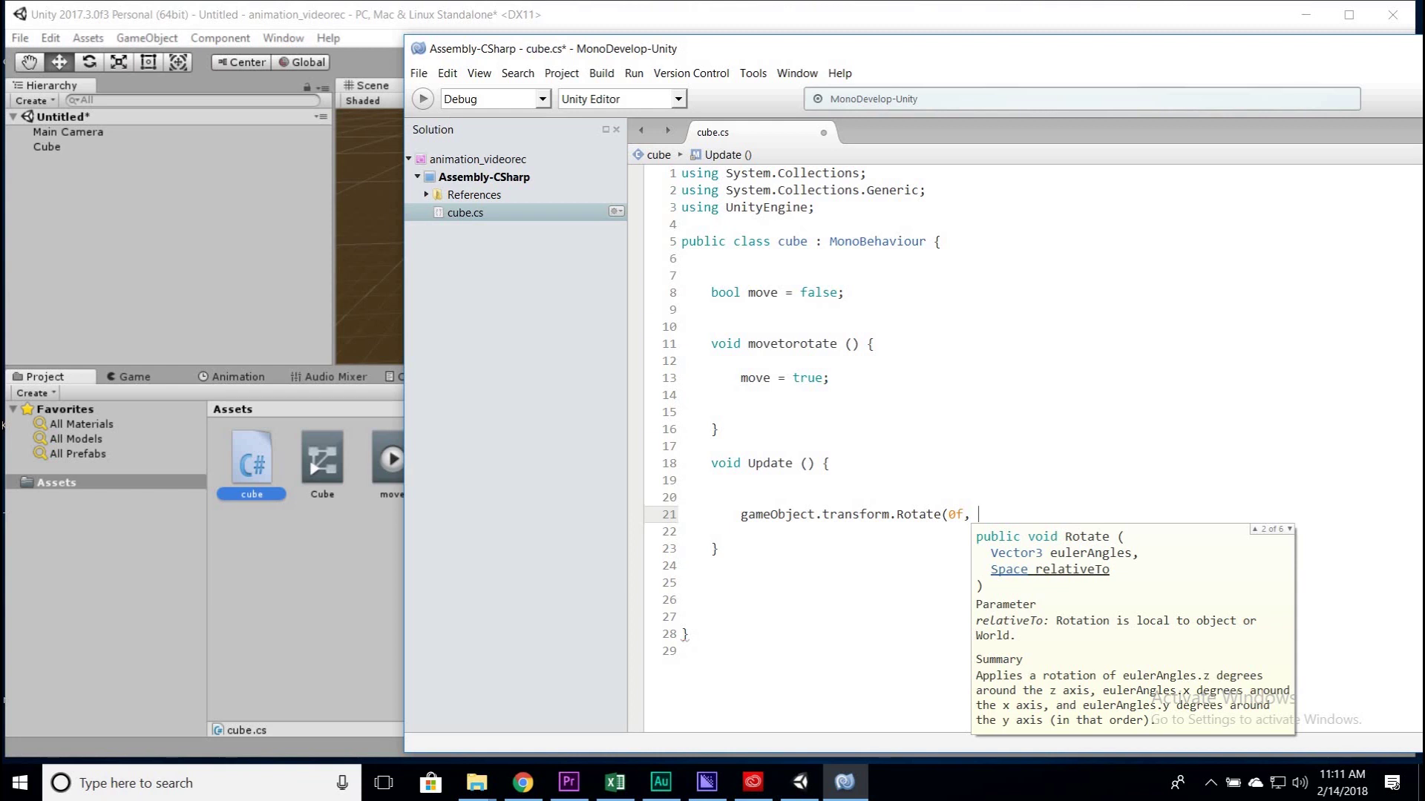
type("120")
type("f ")
type("* ")
type("time")
key("Return")
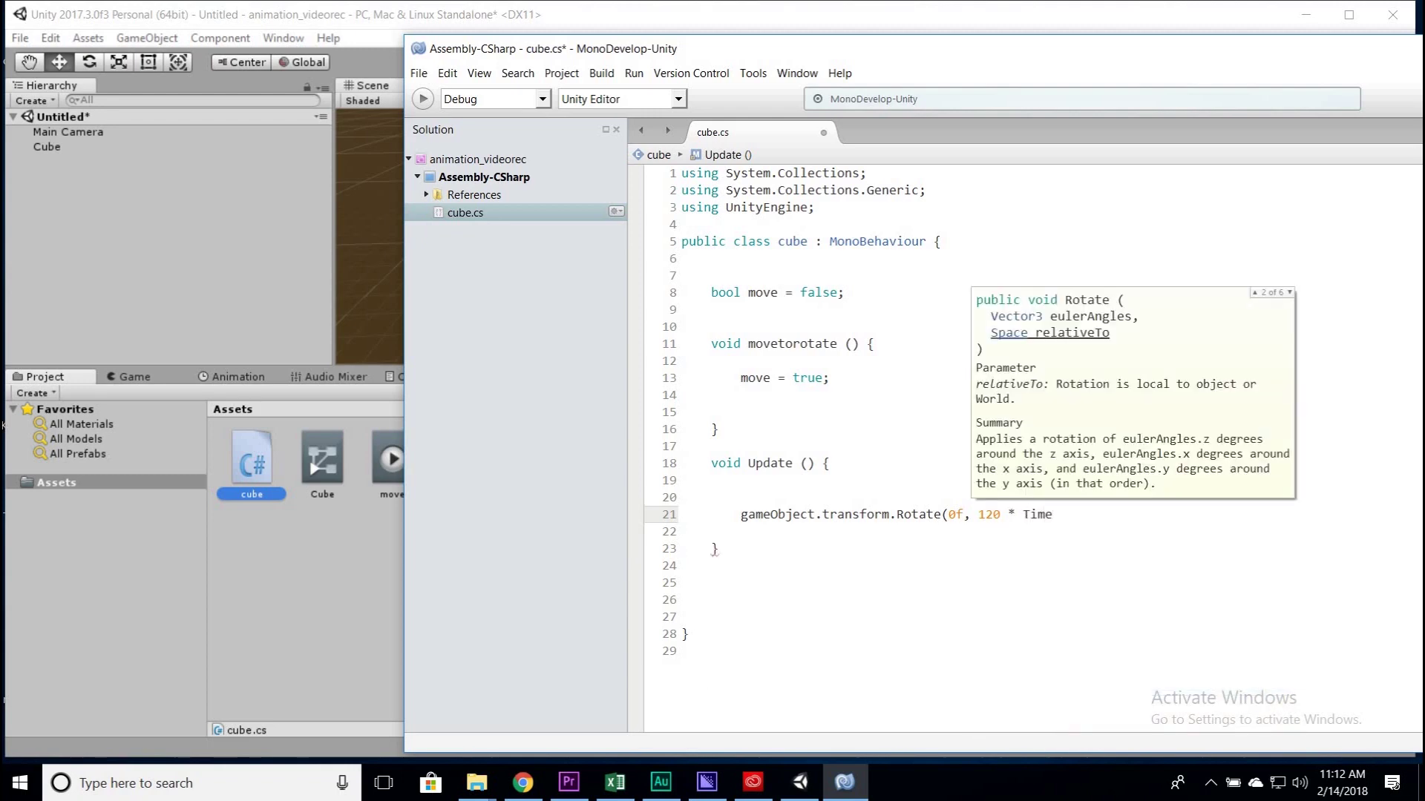
type(".de")
key("Return")
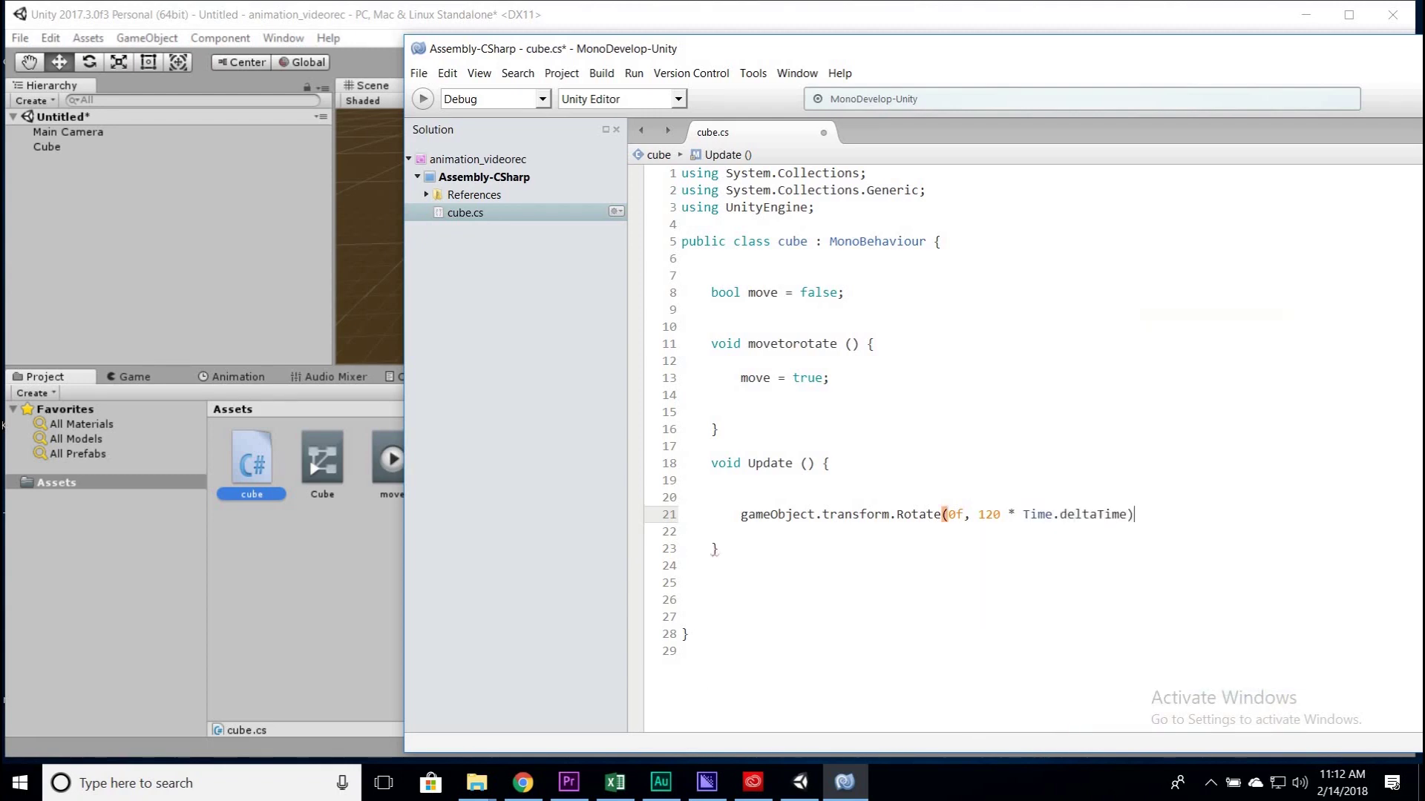
type(", 0f);")
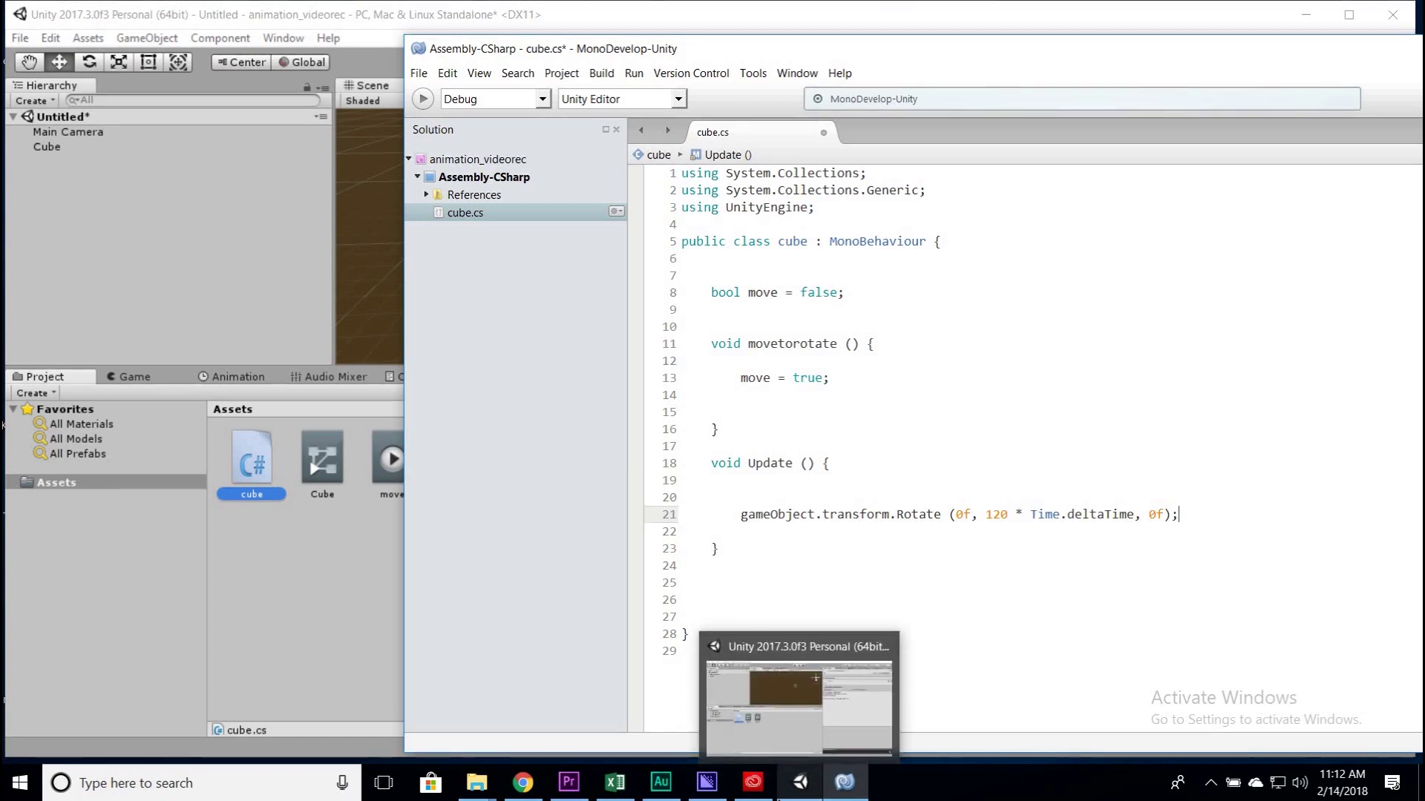
key("ctrl+s")
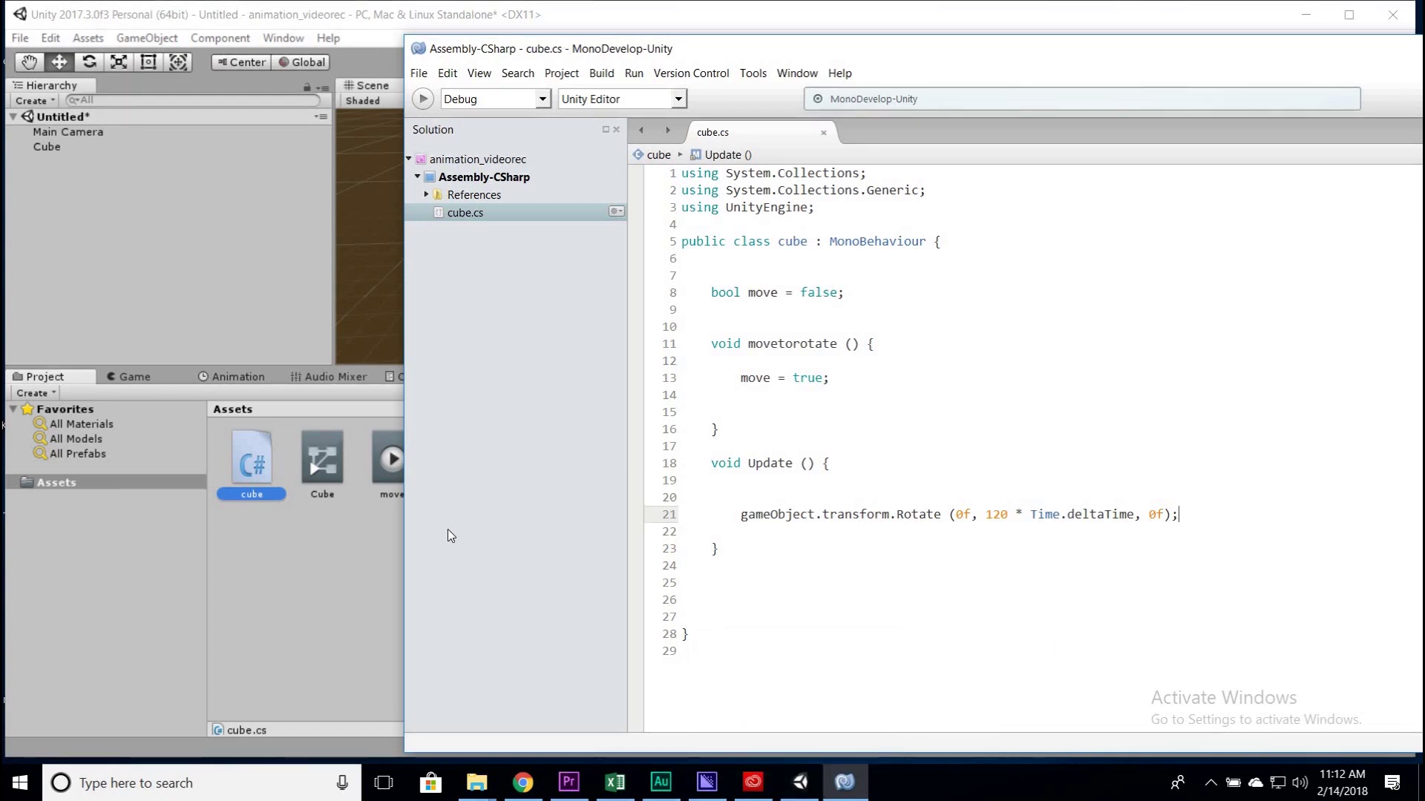
Step: Drag the cube script from Project into the selected Cube's Inspector as a component
left_click(273, 611)
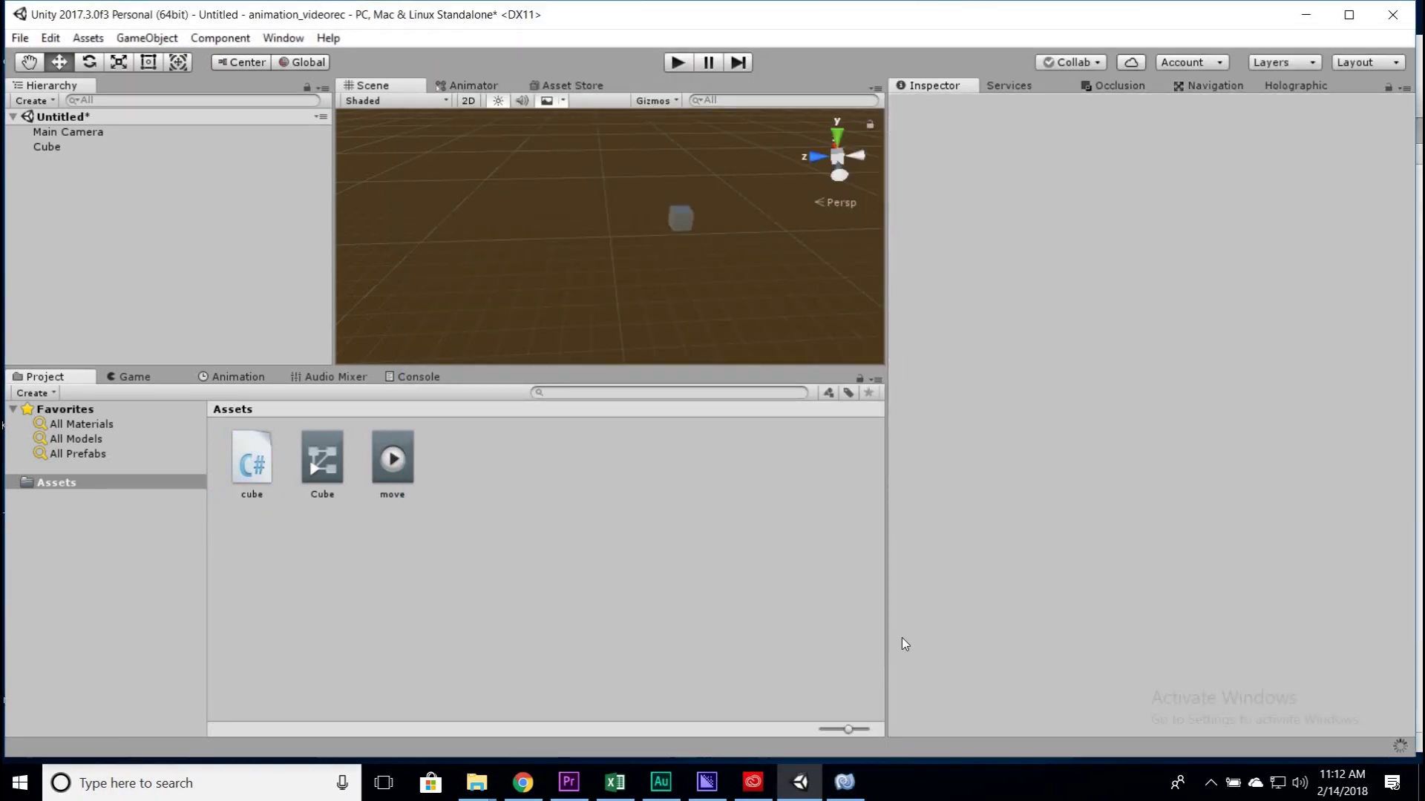
left_click(252, 463)
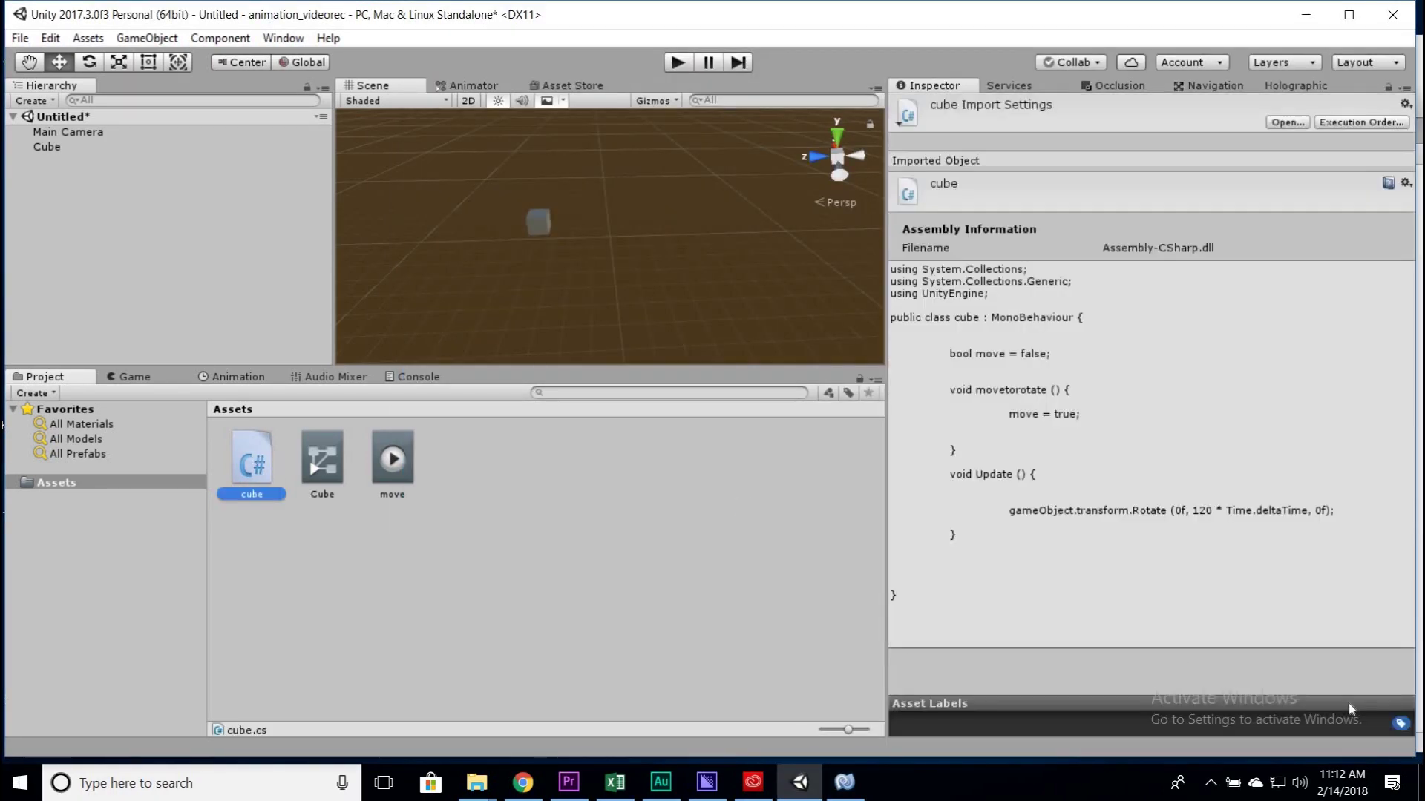
left_click(45, 148)
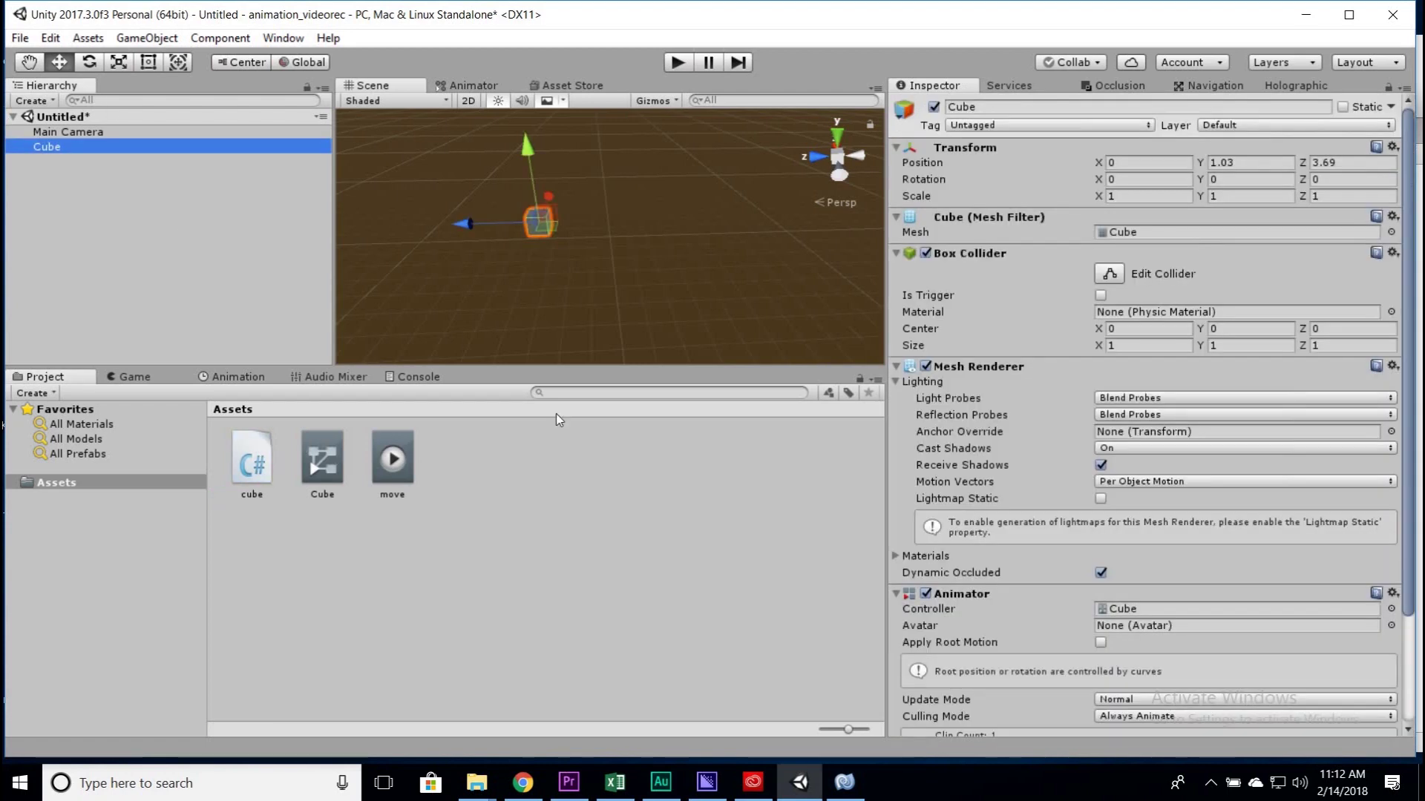
scroll(1074, 594, "down", 3)
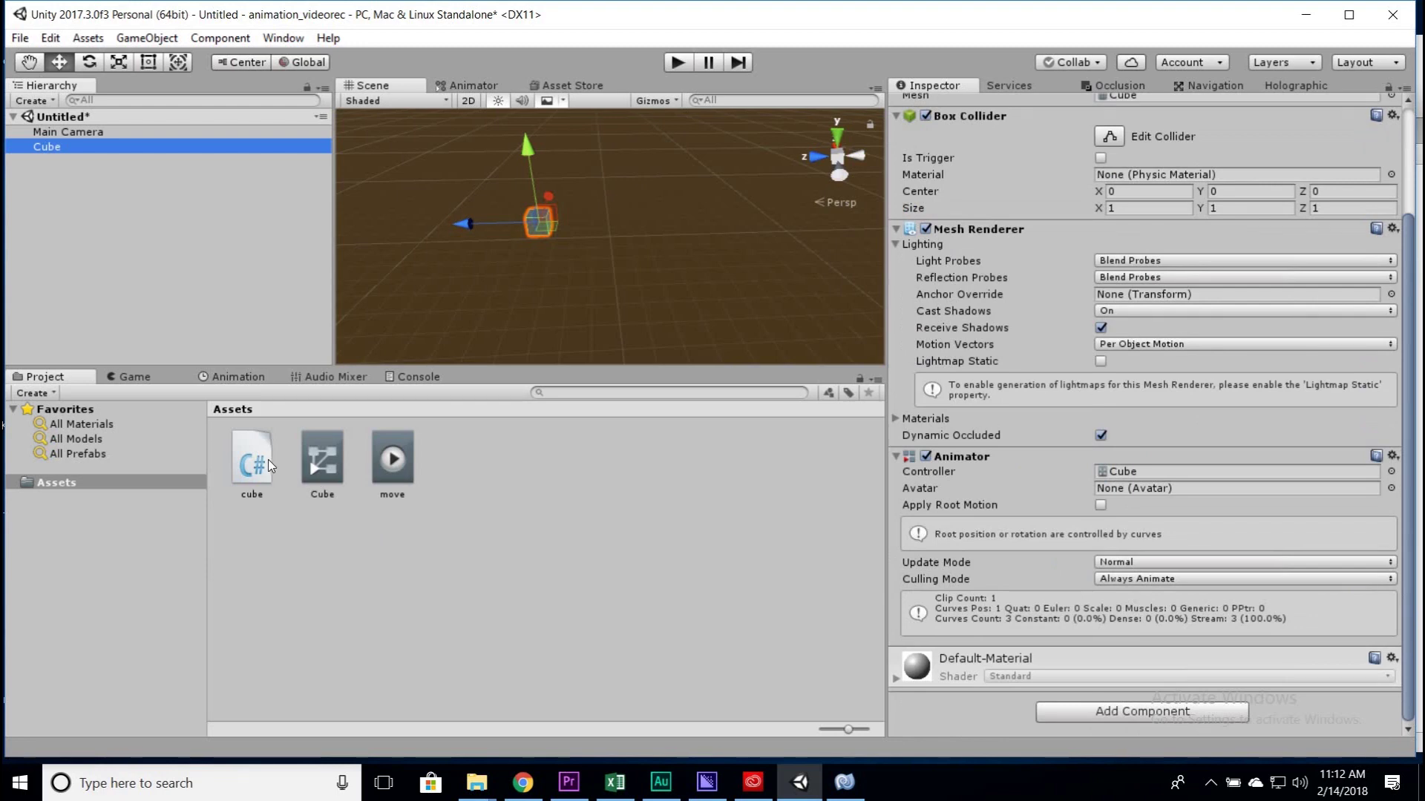
left_click_drag(270, 458, 1072, 647)
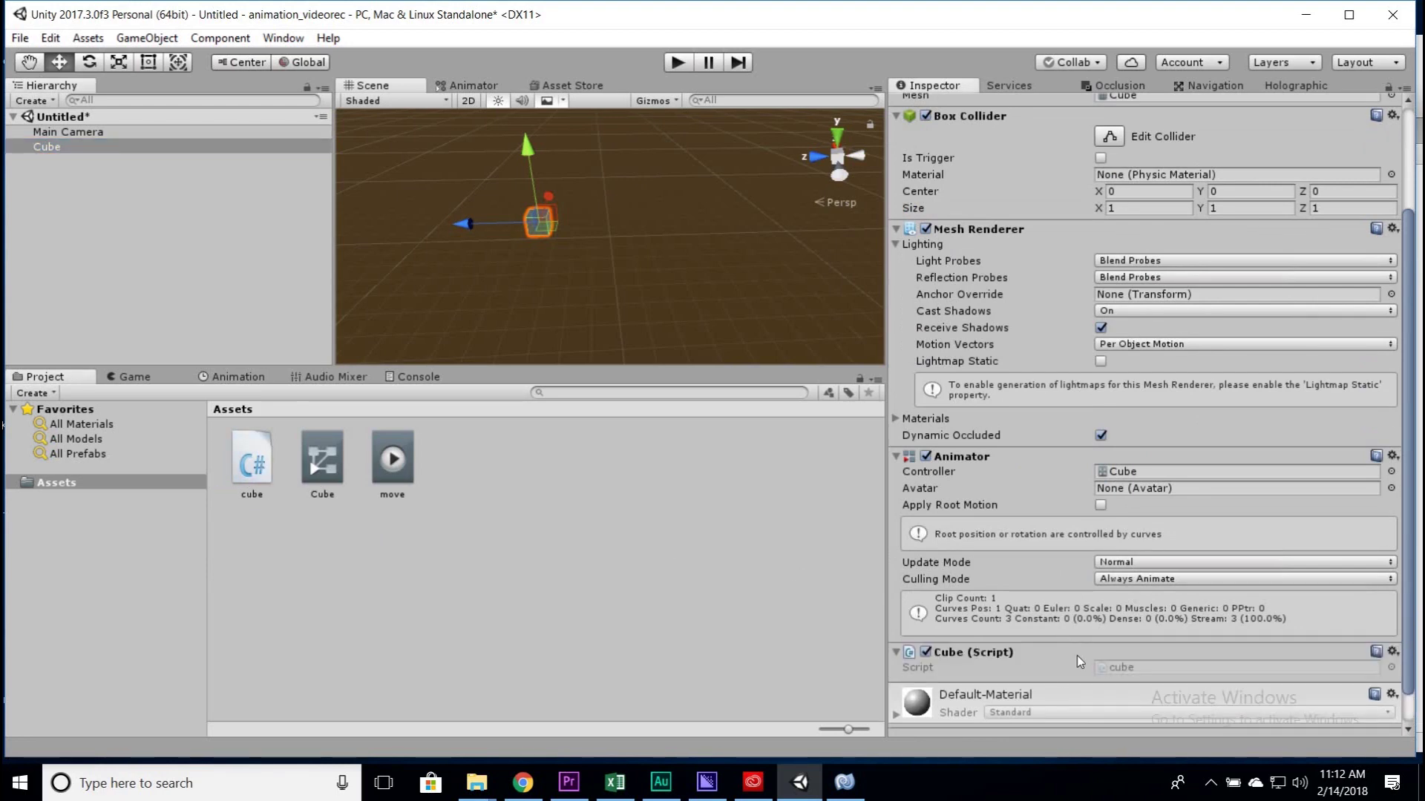
Step: Add a 1:00 event whose Function is movetorotate(), then bring cube.cs forward in MonoDevelop
left_click(242, 375)
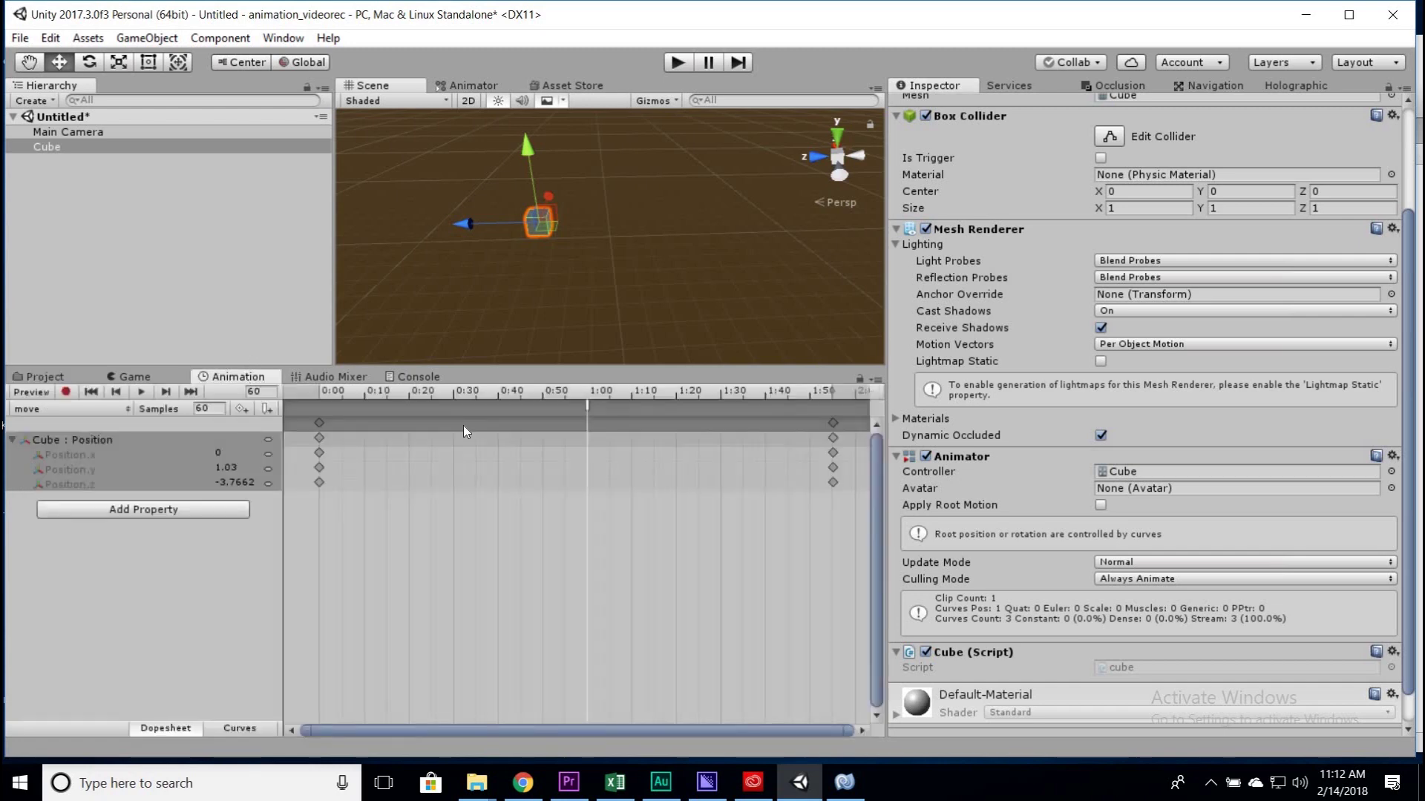
double_click(587, 408)
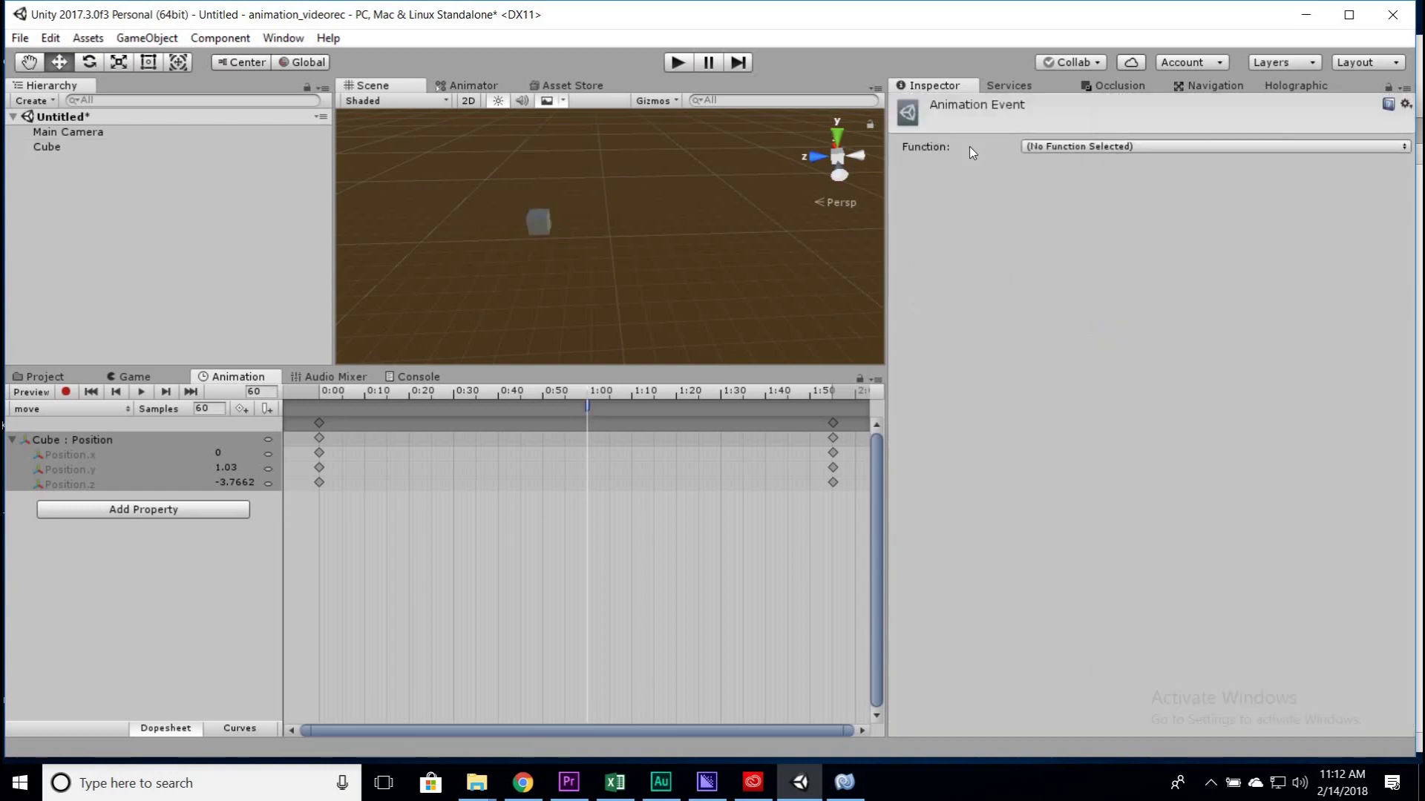
left_click(1081, 149)
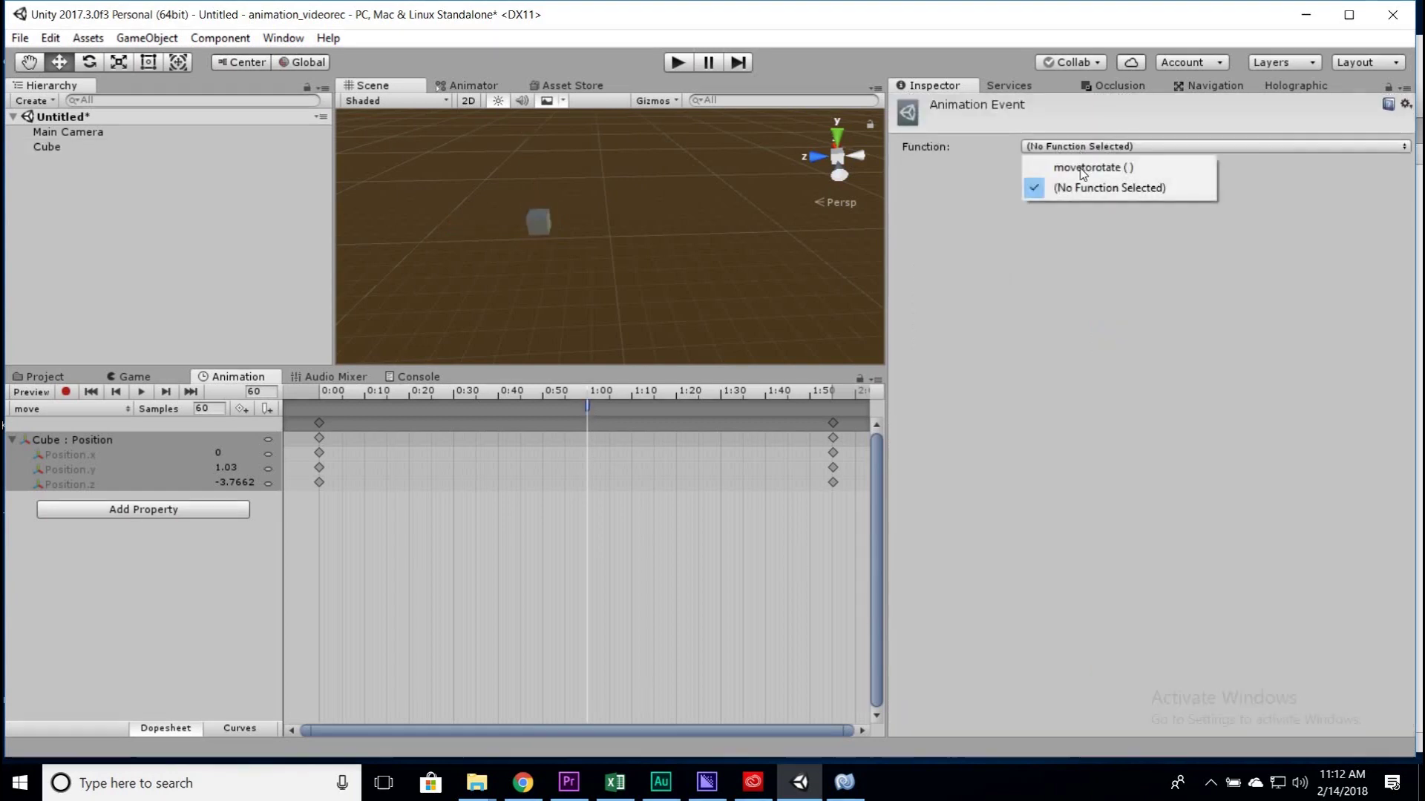
left_click(1138, 169)
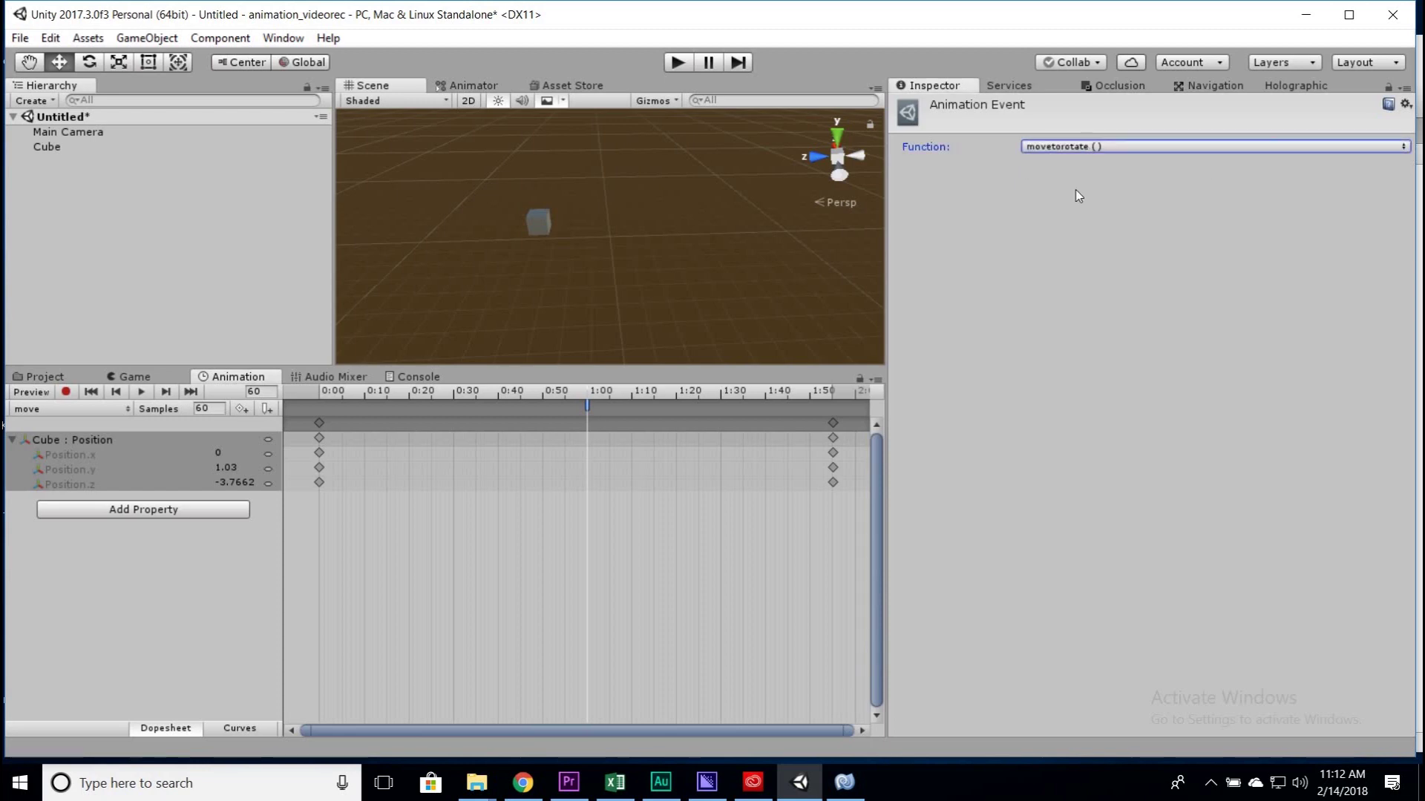
left_click(852, 787)
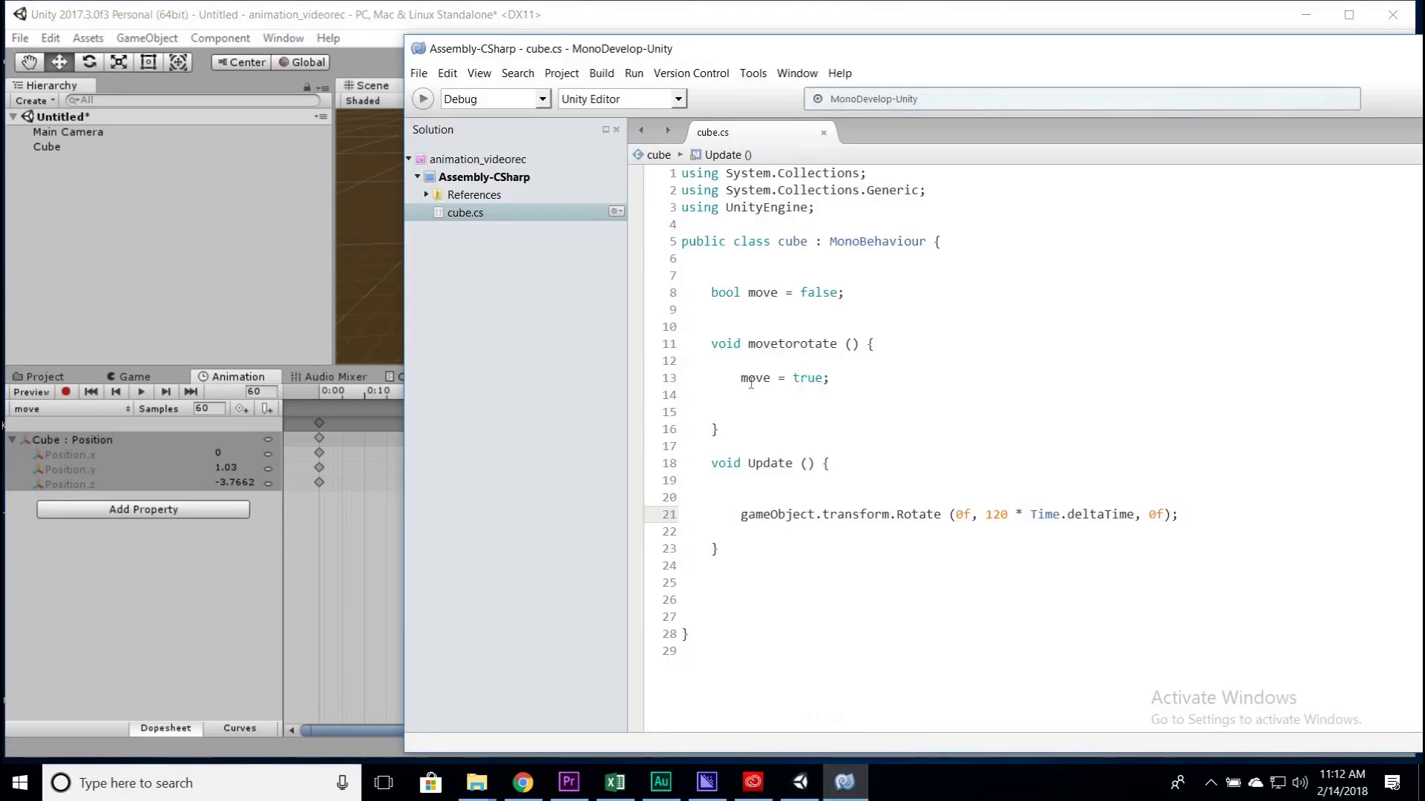
Step: Wrap the line-21 Rotate call in an if (move) { } block, save cube.cs, and return to Unity
left_click(774, 497)
type("if (move")
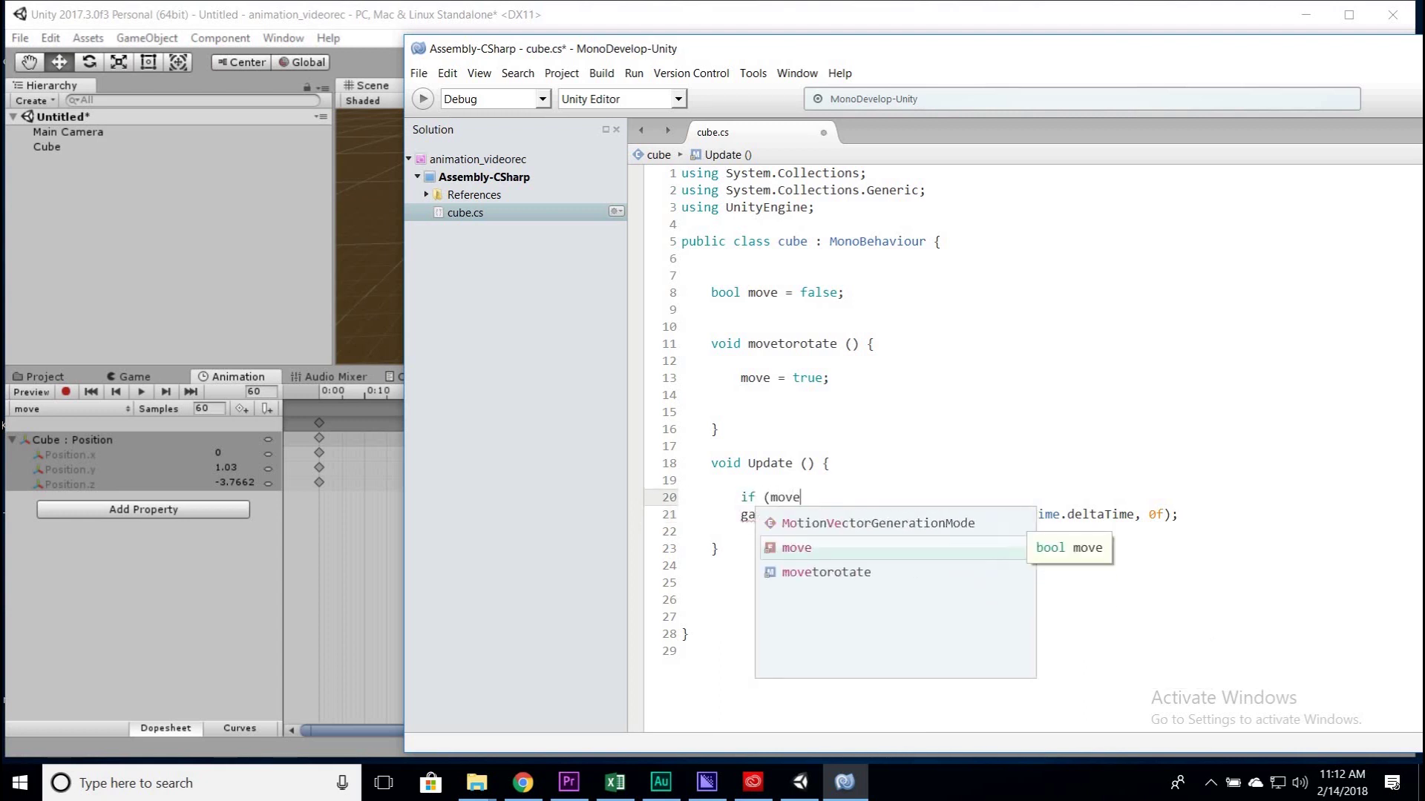
type(") {")
left_click(754, 531)
type("}")
double_click(777, 501)
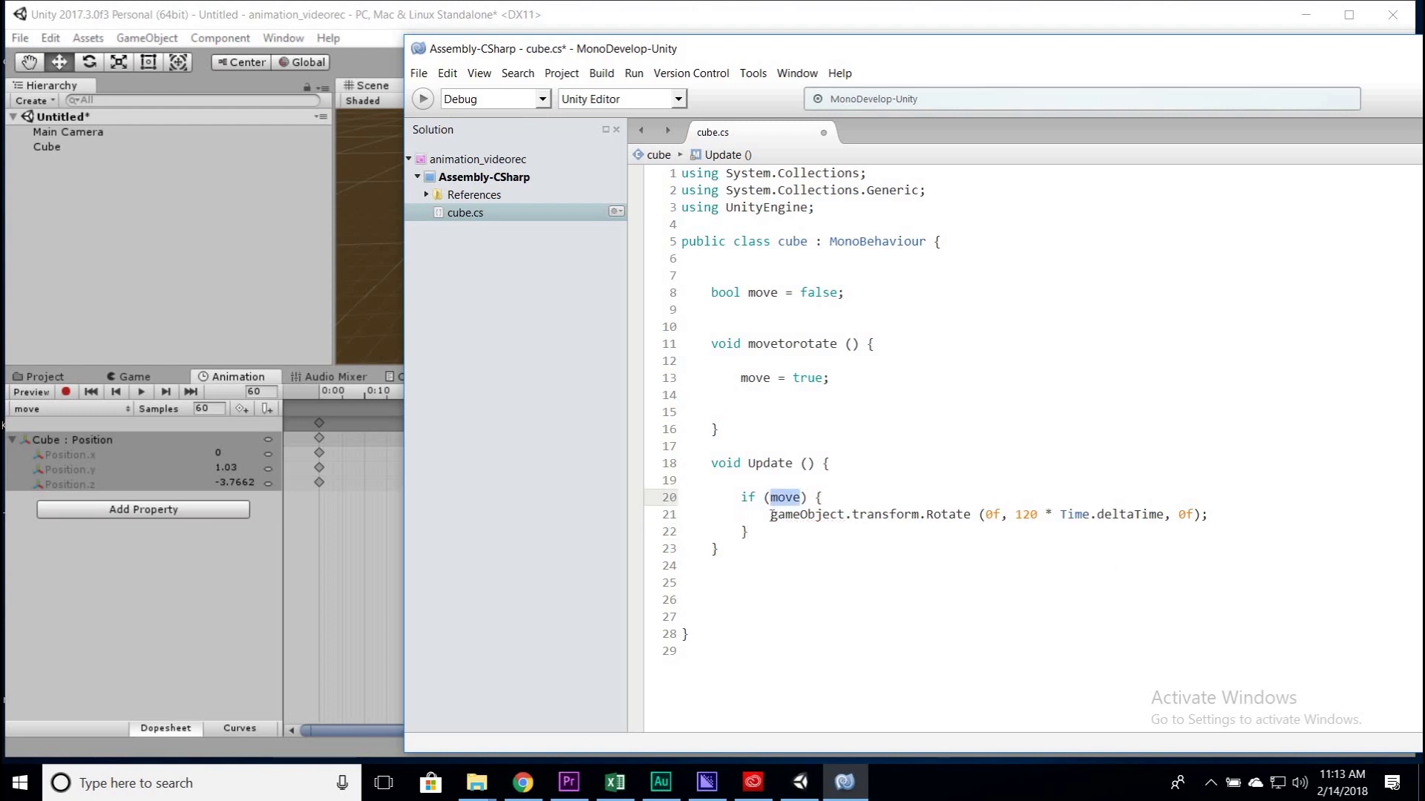
left_click_drag(771, 514, 1221, 523)
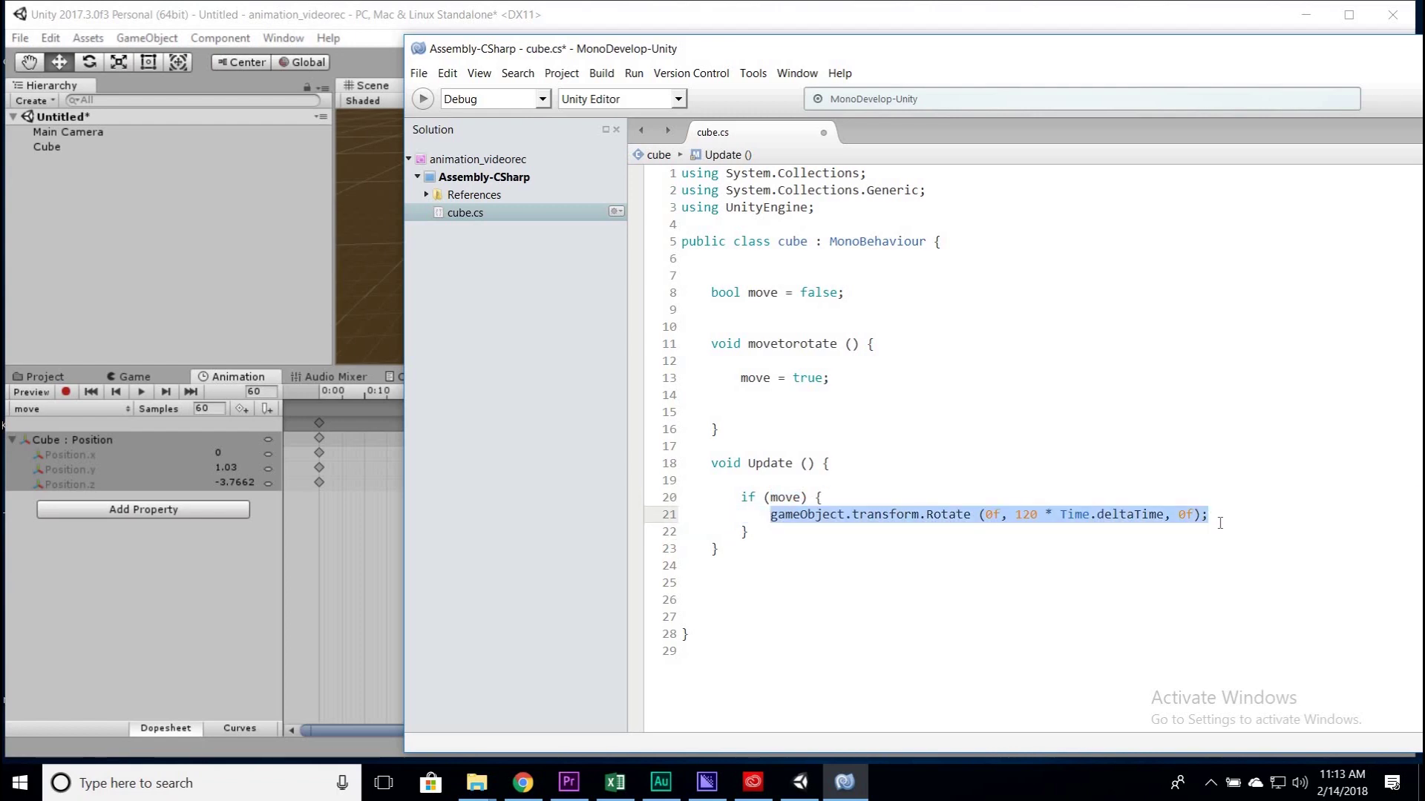
left_click(1161, 601)
key("ctrl+s")
left_click(227, 327)
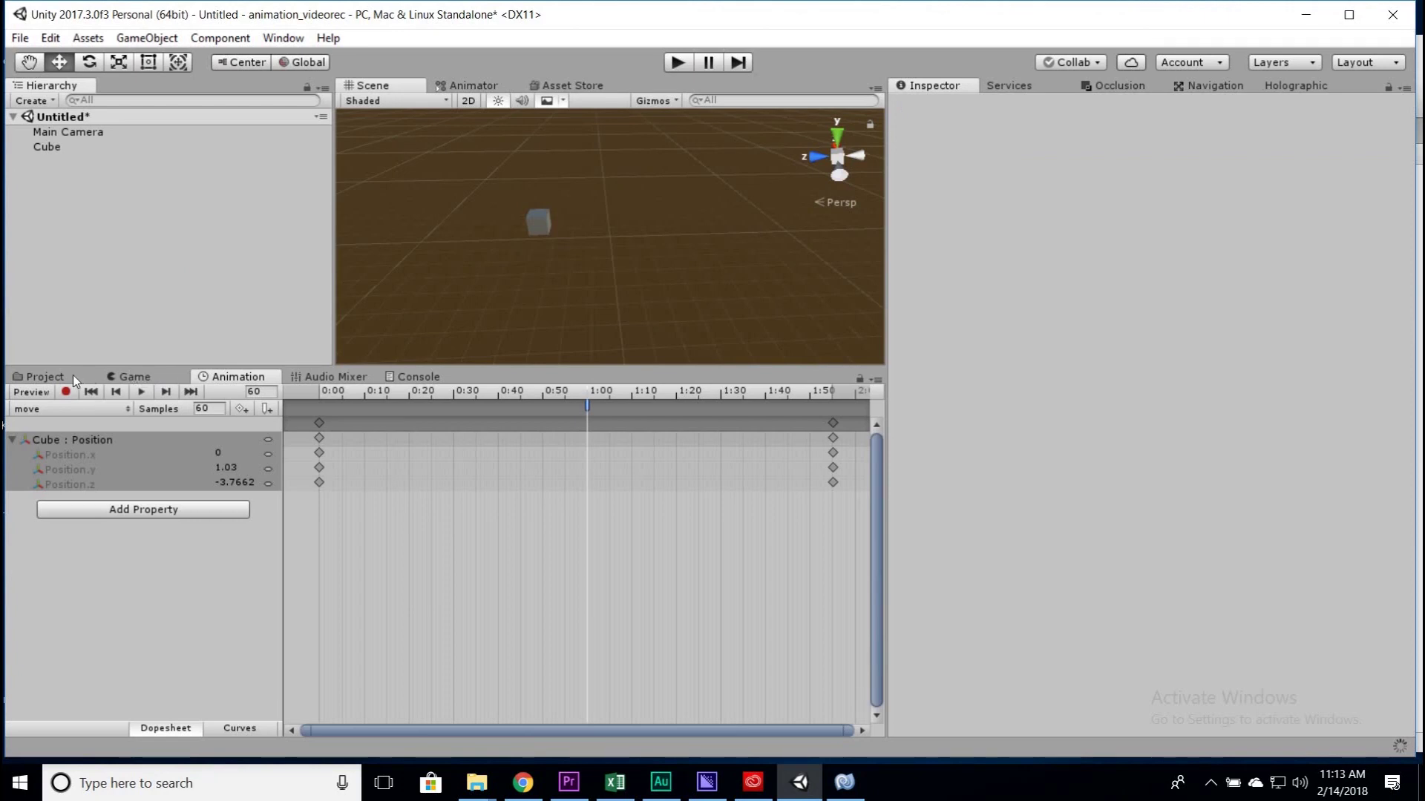
Step: Uncheck Loop Time on the move animation clip in the Project assets
left_click(45, 377)
left_click(390, 474)
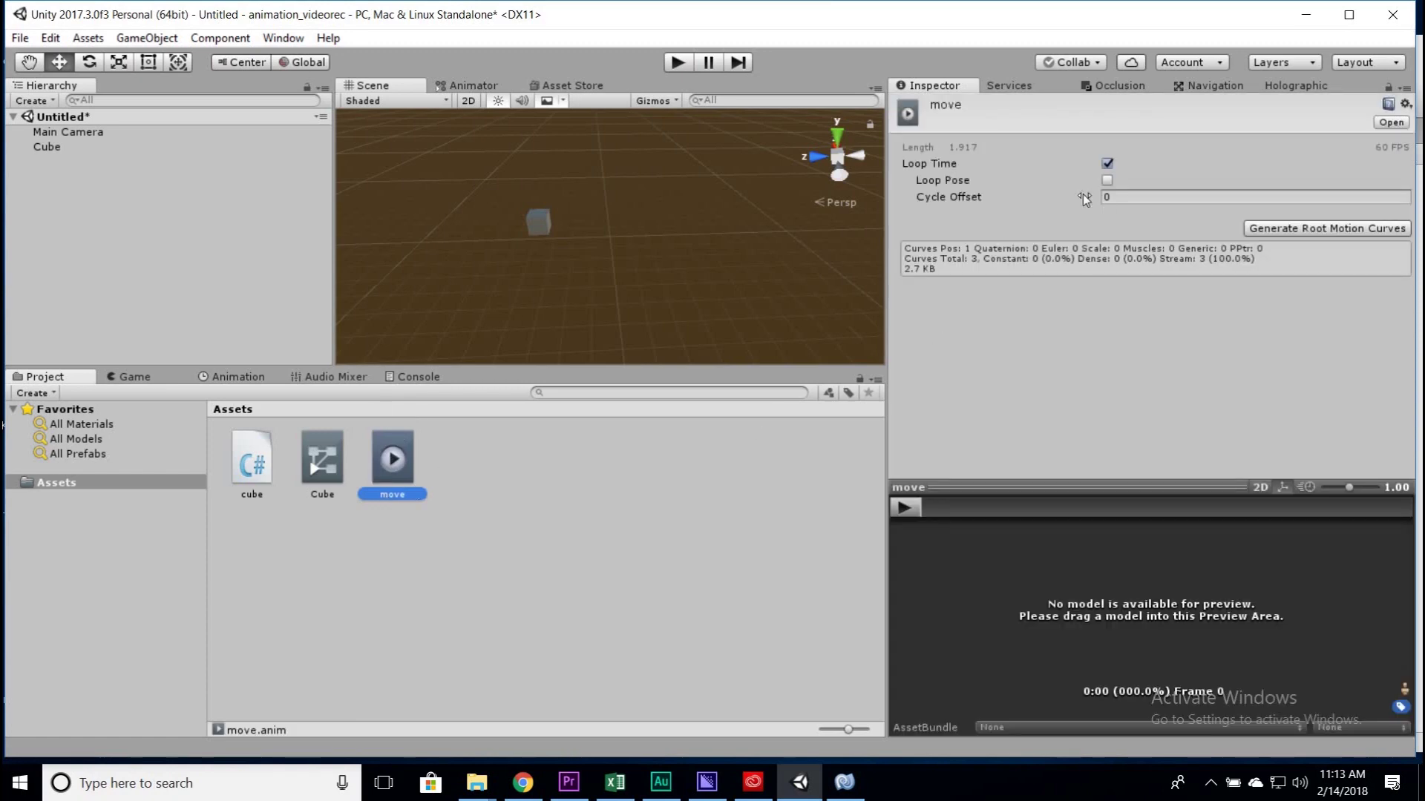
left_click(1108, 163)
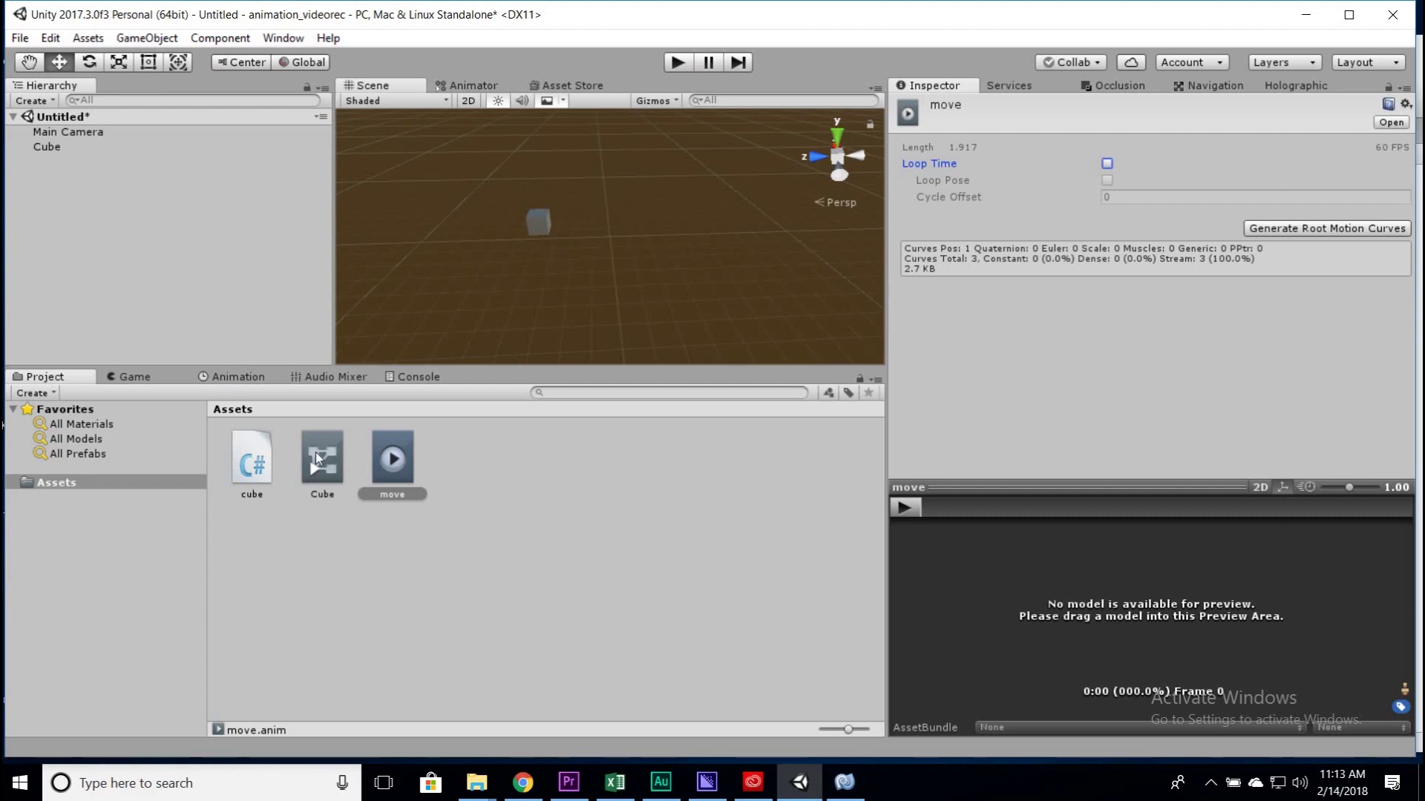
Step: Recheck the move clip's settings, select the Cube controller, then select the Cube object
left_click(315, 452)
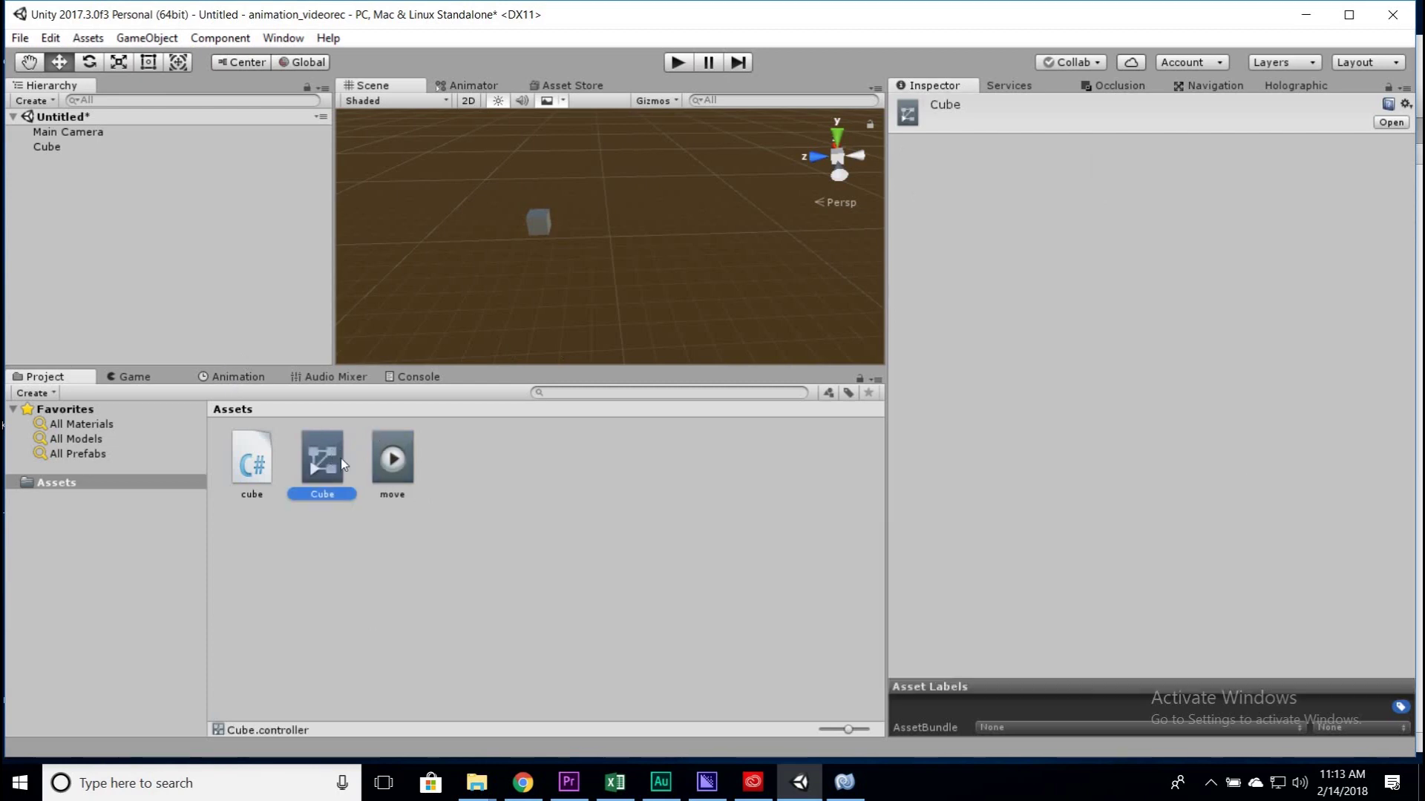
left_click(395, 468)
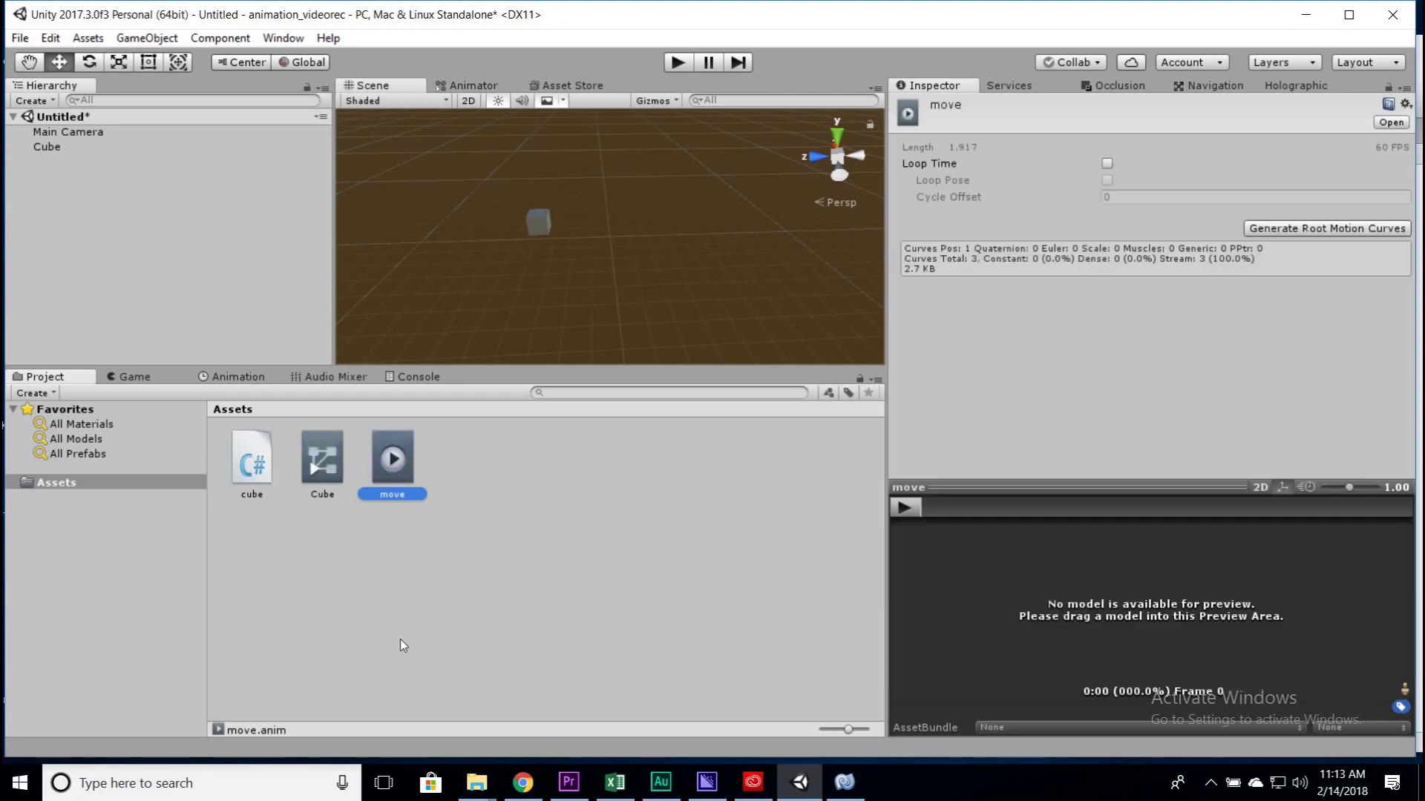
left_click(400, 639)
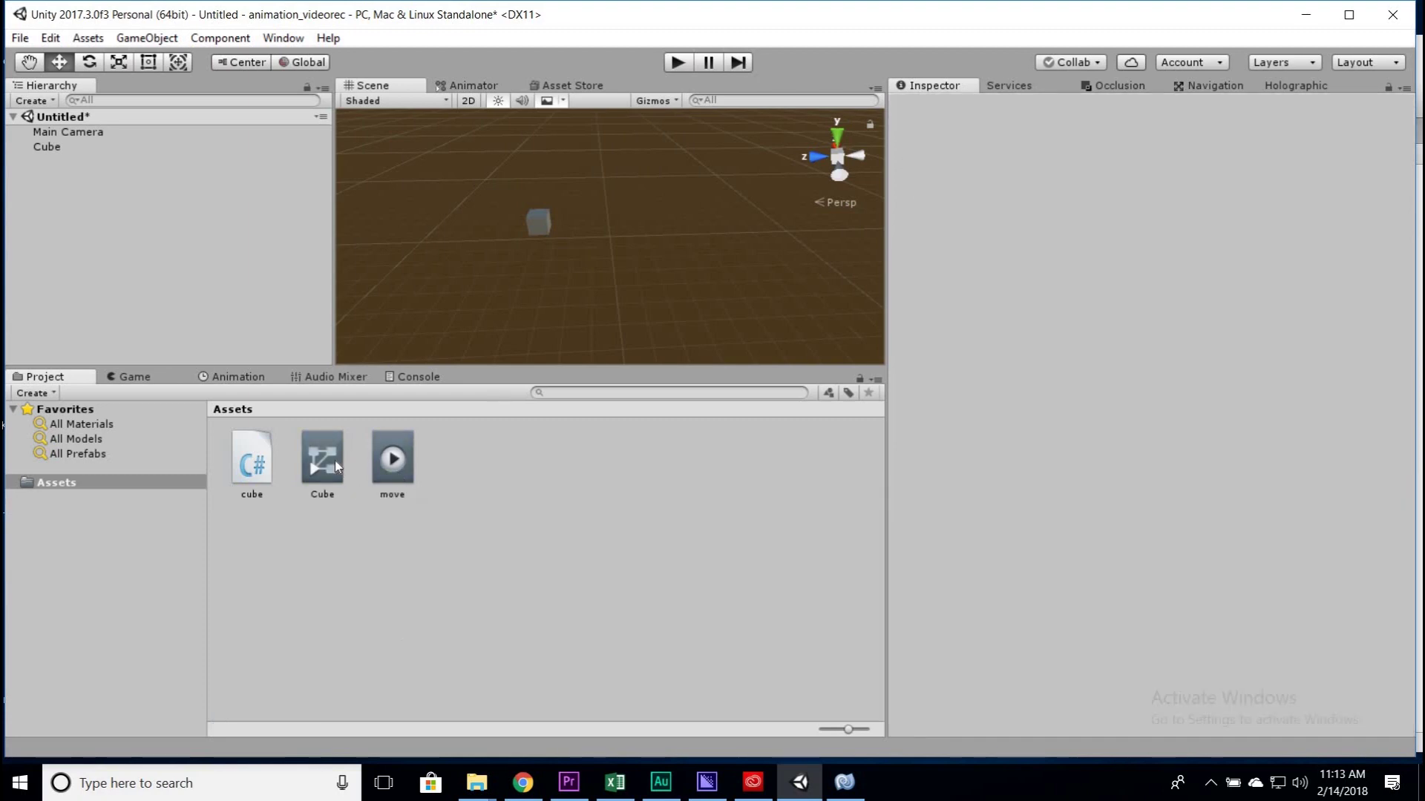
left_click_drag(321, 461, 69, 145)
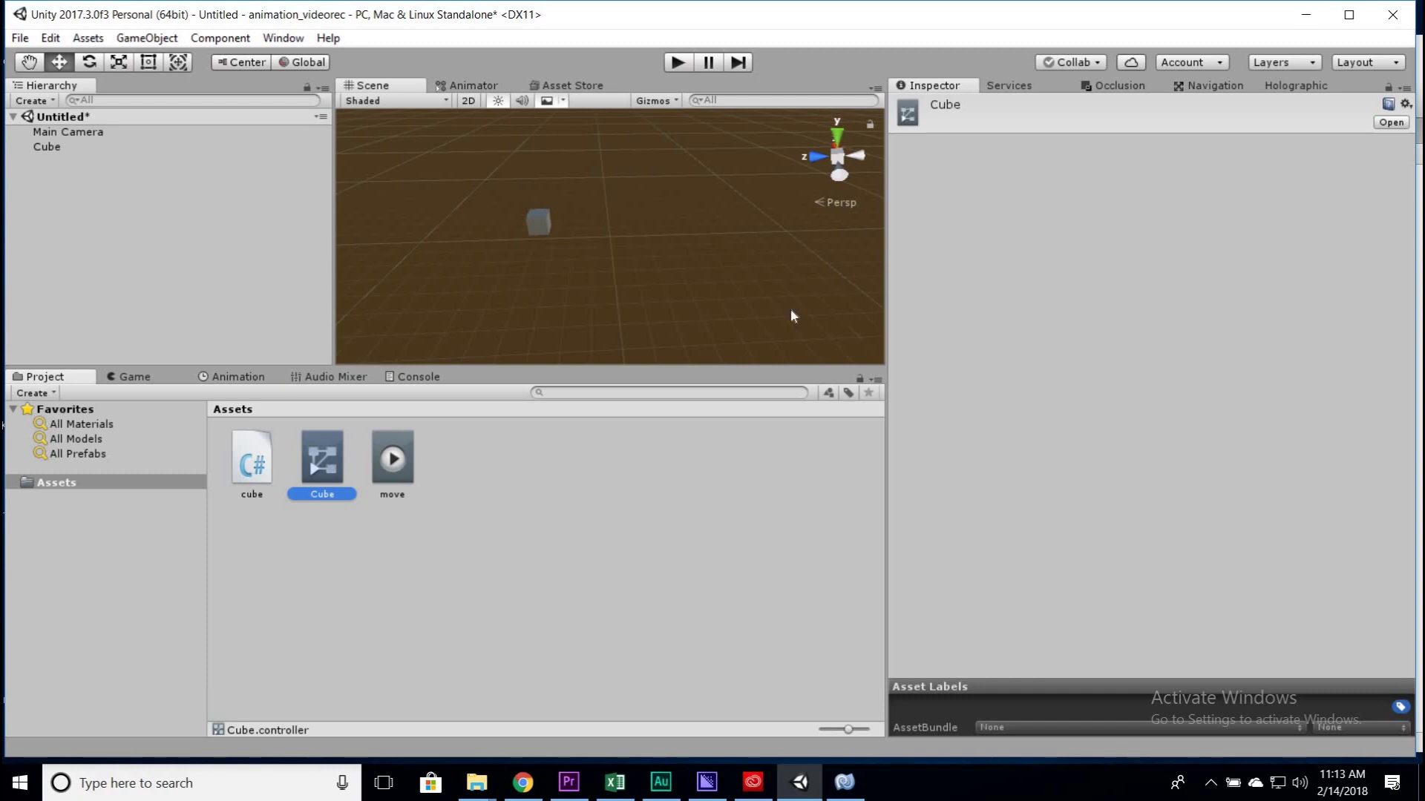
left_click(50, 151)
scroll(1063, 575, "down", 3)
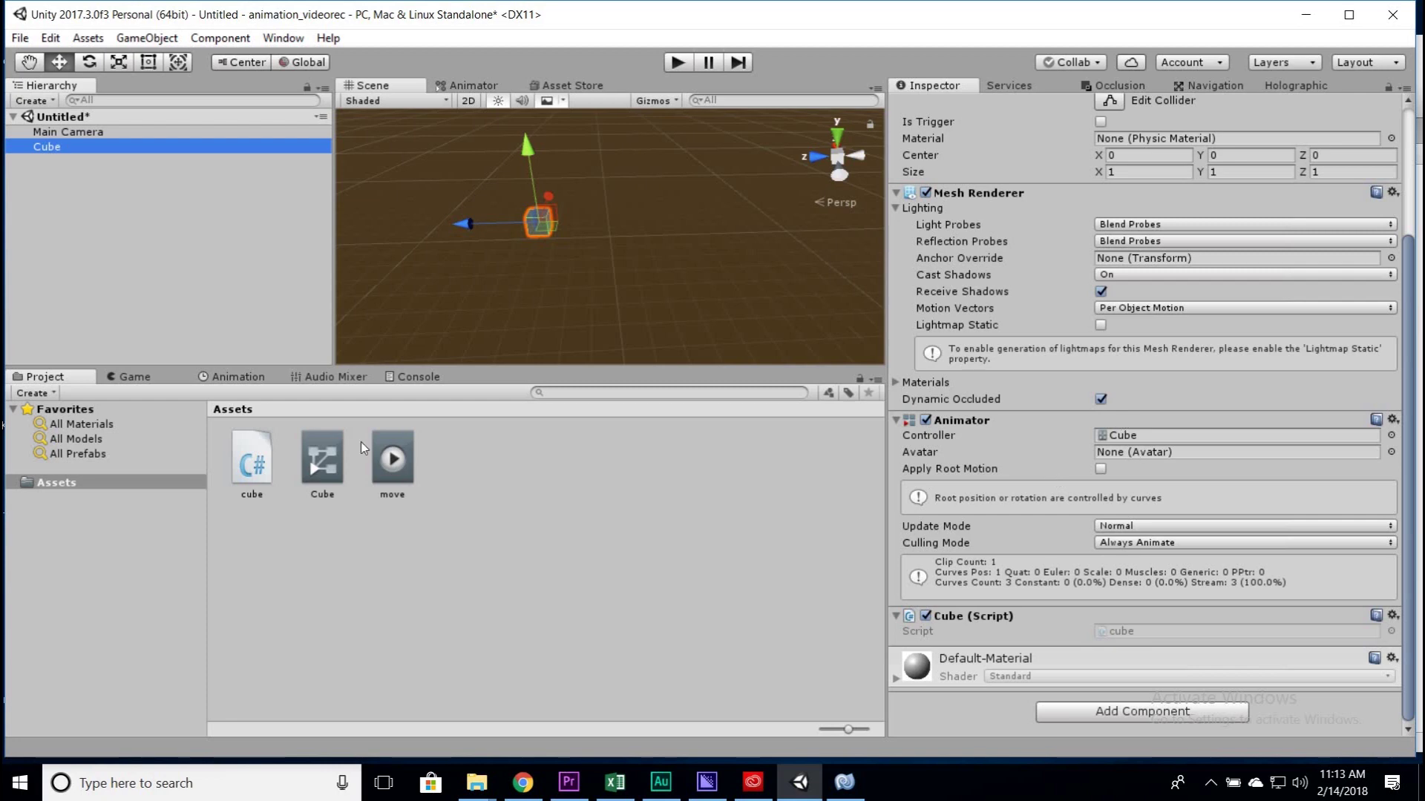
Step: Inspect the Cube controller's state graph, then return to the move clip timeline with its movetorotate event
double_click(314, 446)
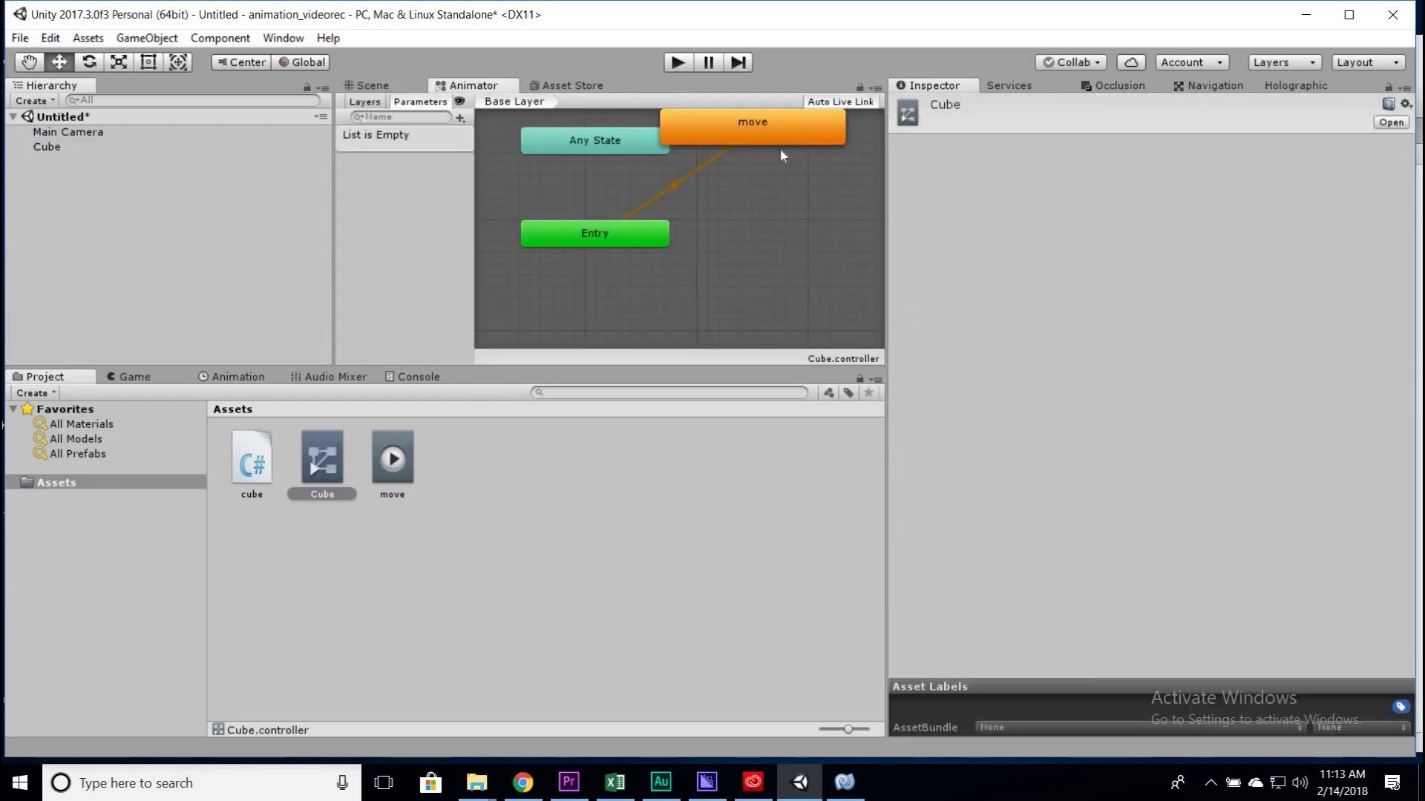
left_click(371, 85)
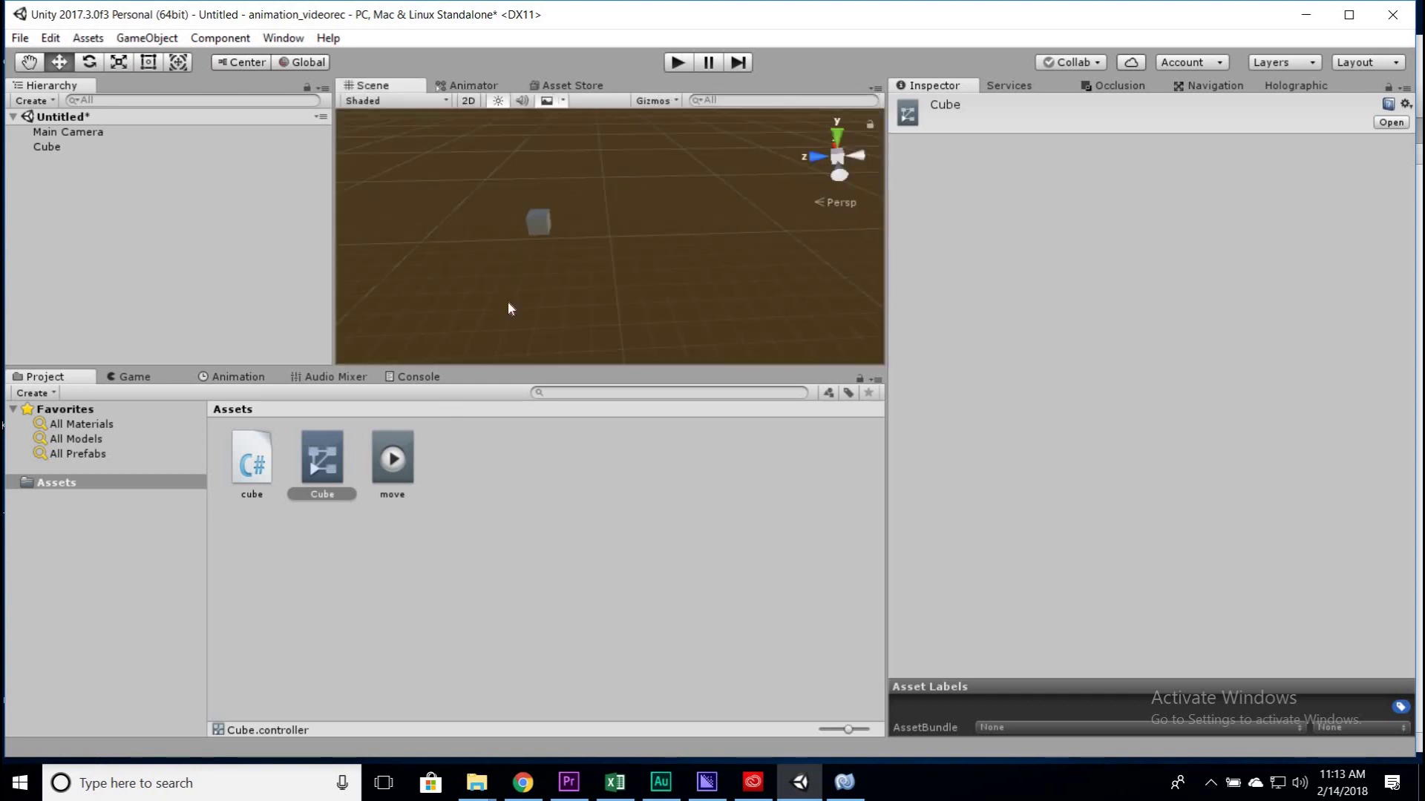
left_click(252, 380)
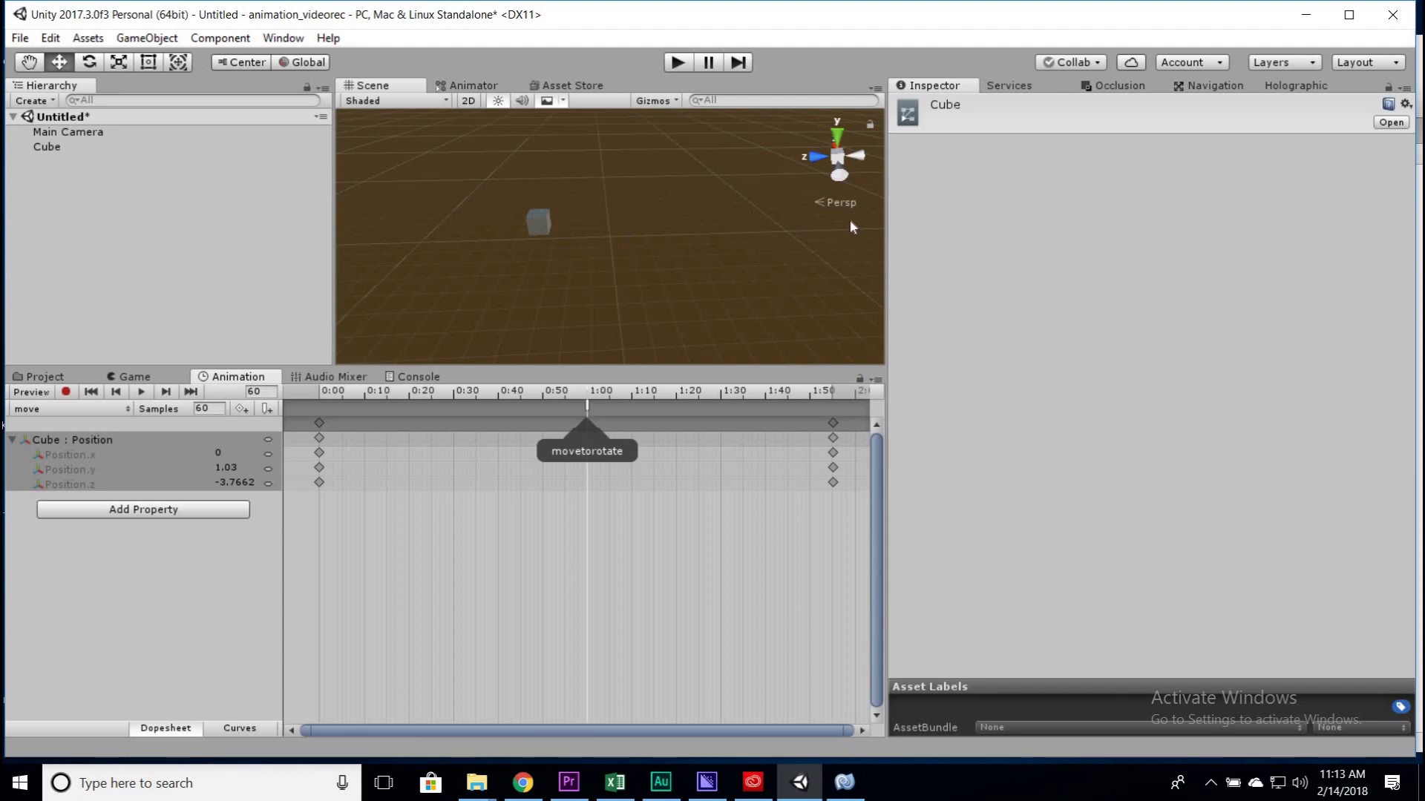
Step: Run the scene in Play mode, stop it, and start Play mode again with Ctrl+P
left_click(678, 64)
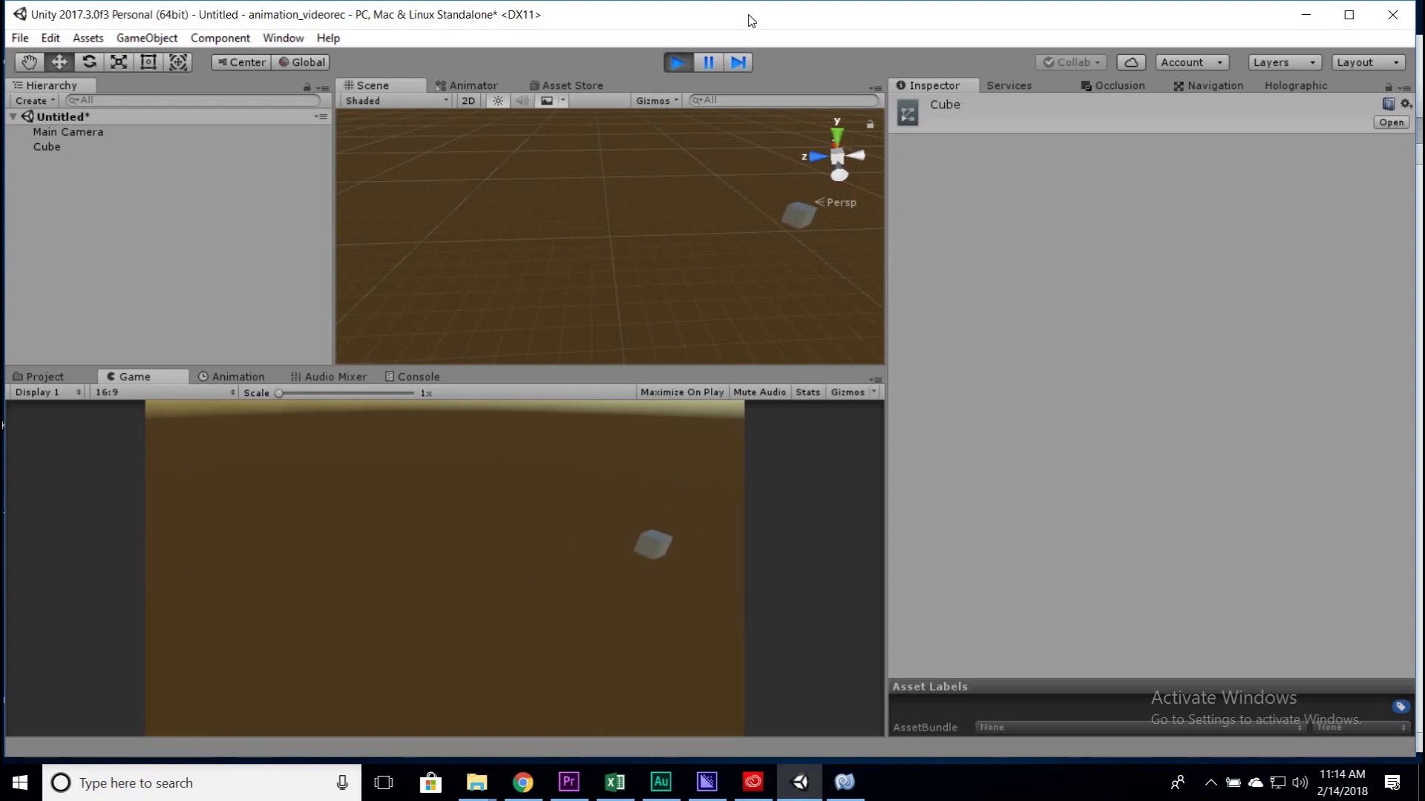
left_click(674, 67)
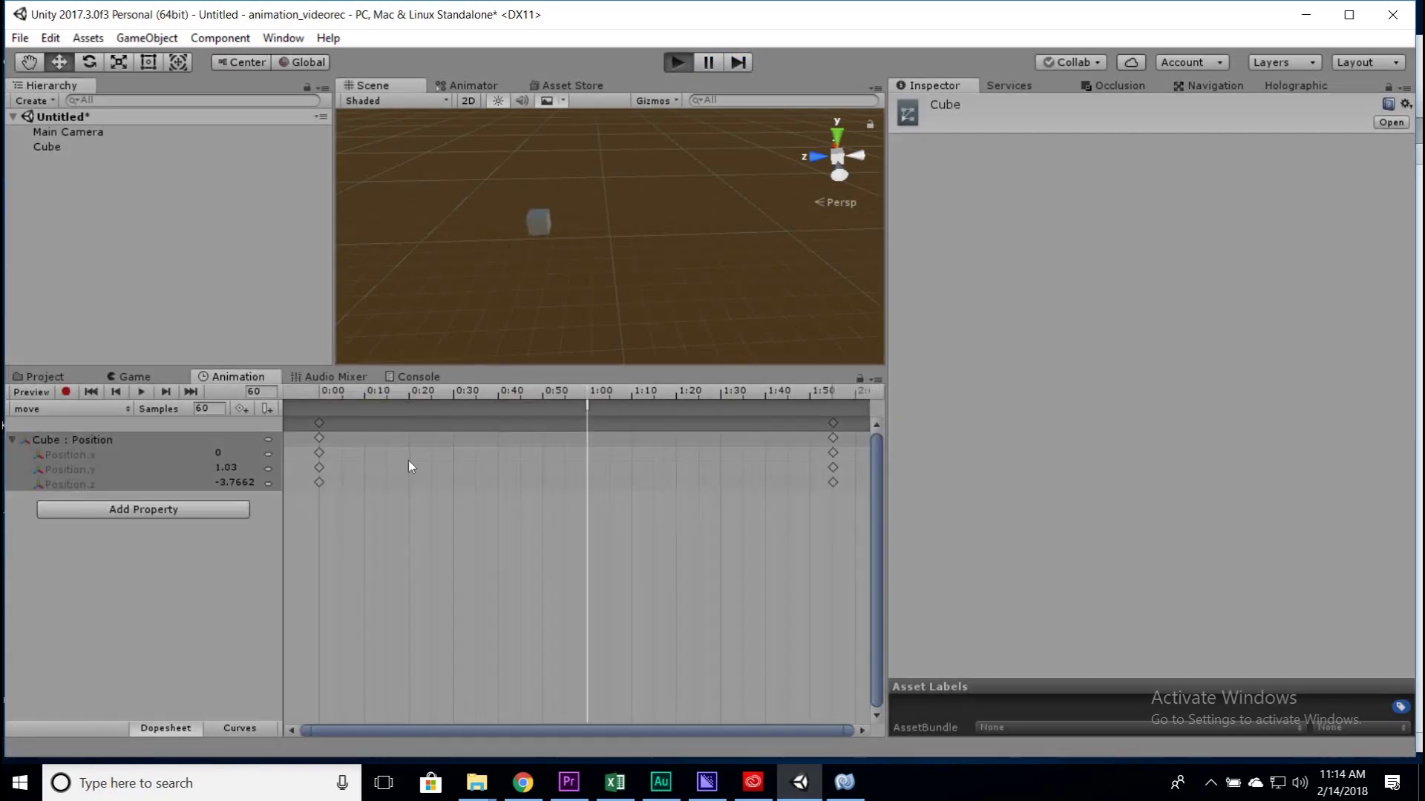
key("ctrl+p")
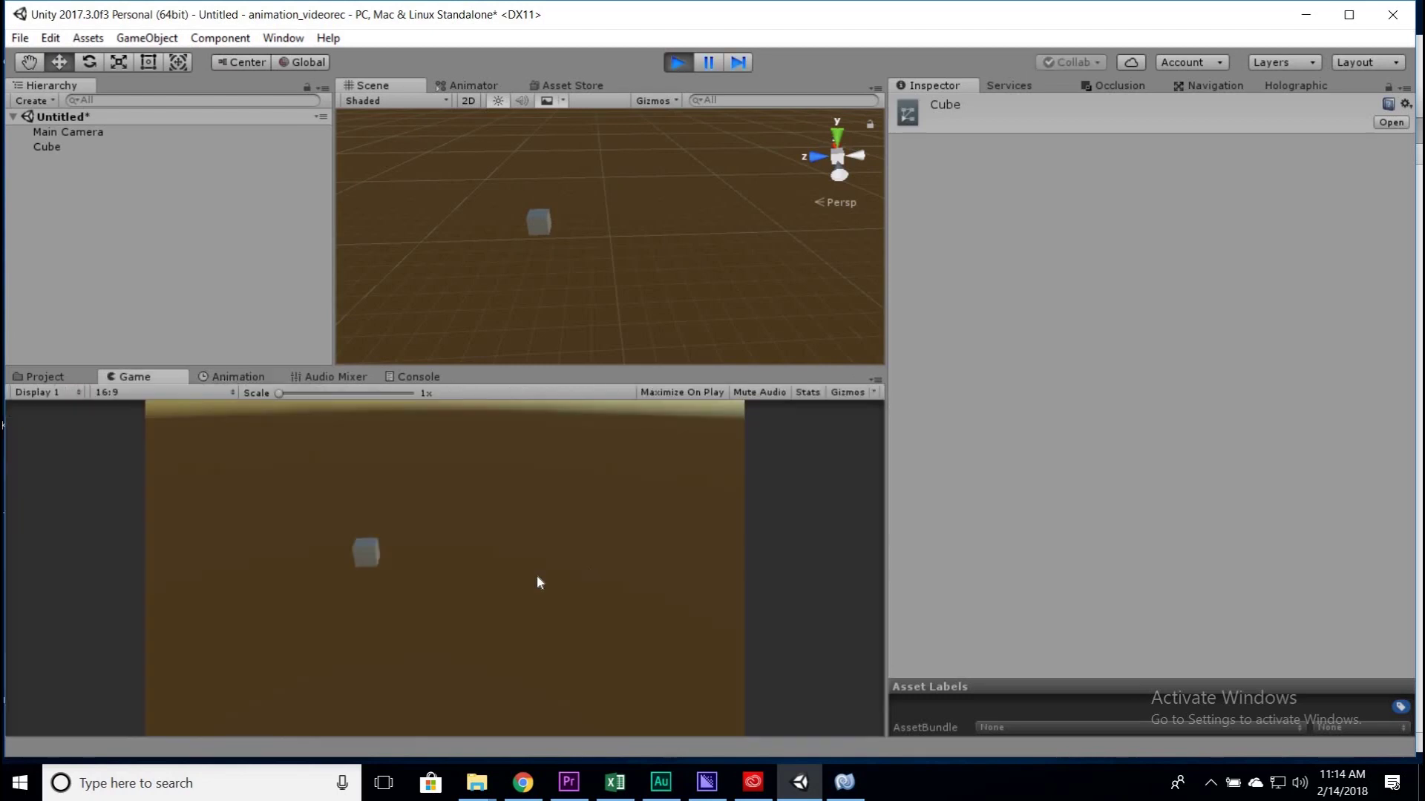